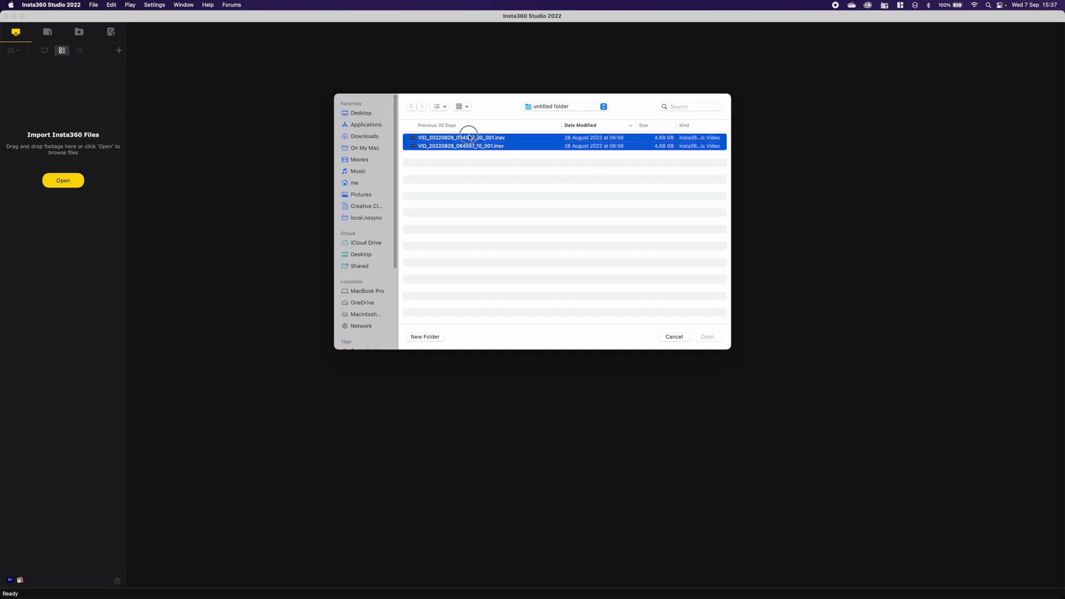
Load both cruise-ship .insv files, opening VID_20220828_064557_00_001.insv in the editor.
left_click(705, 338)
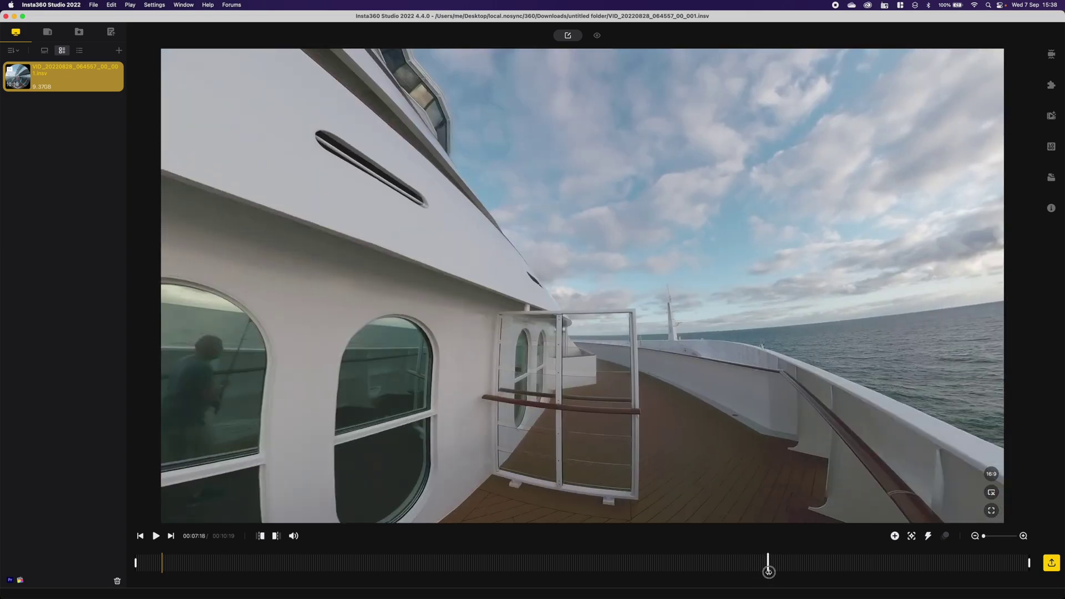
left_click_drag(773, 572, 776, 571)
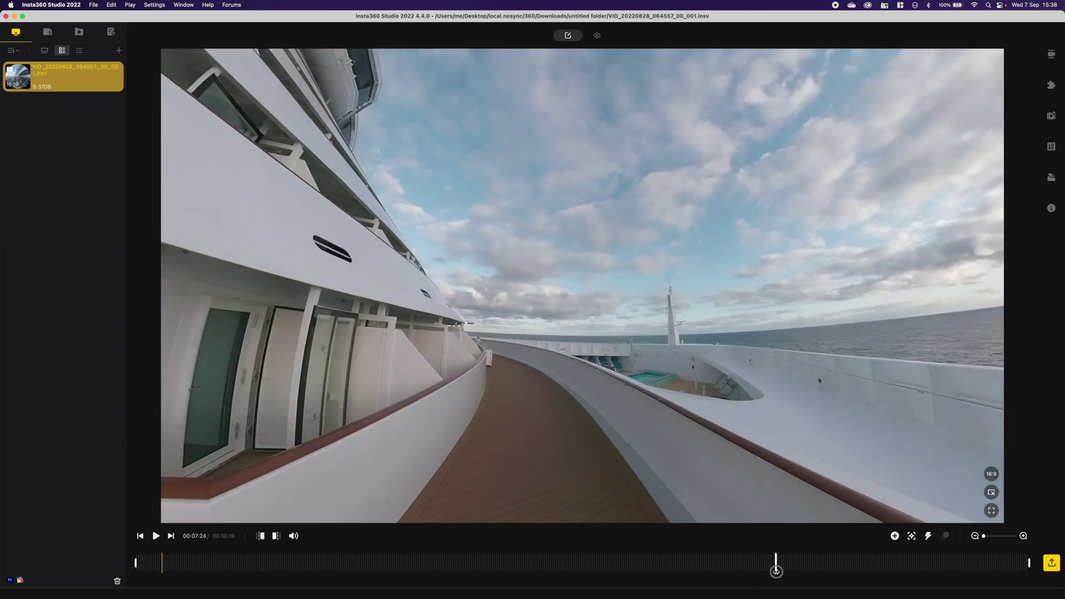
left_click_drag(716, 340, 800, 398)
left_click_drag(423, 253, 405, 197)
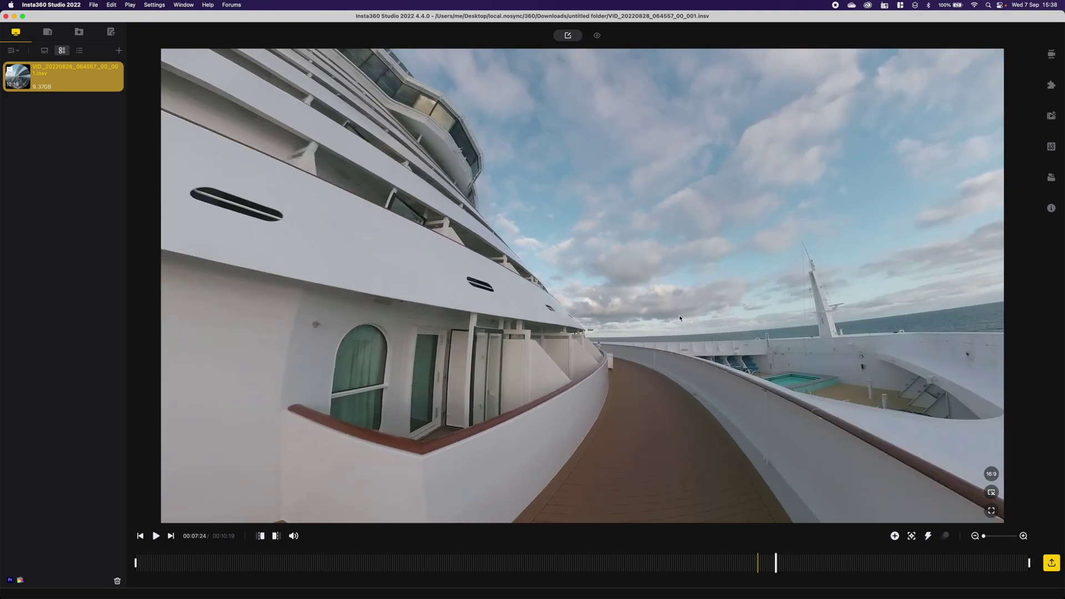
left_click_drag(679, 318, 605, 296)
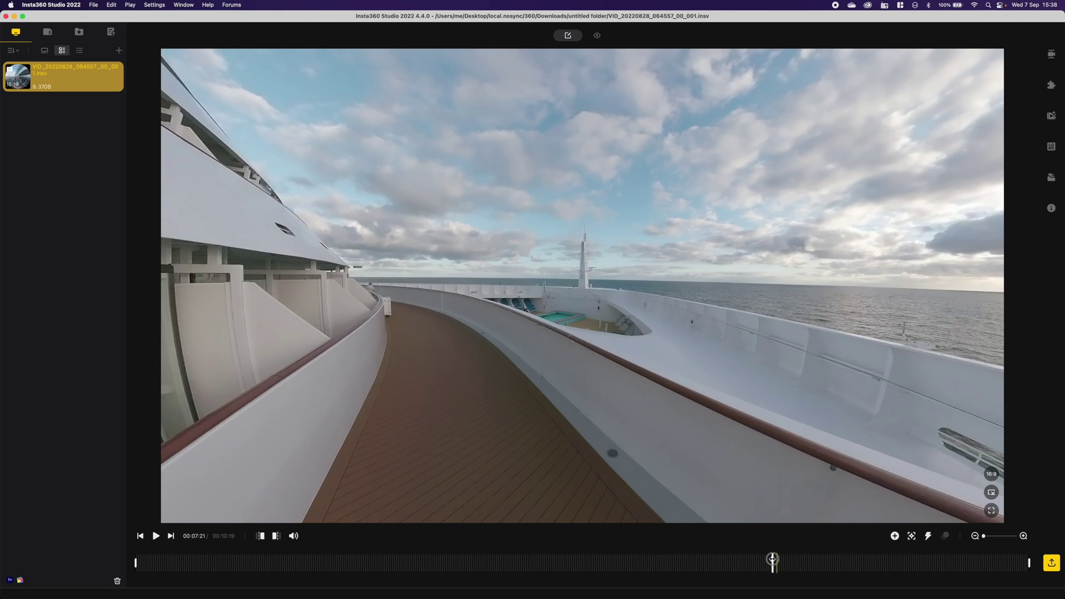
Trim the clip to start around 06:56 and end at 07:47.590, a 34-second segment.
left_click_drag(773, 559, 764, 559)
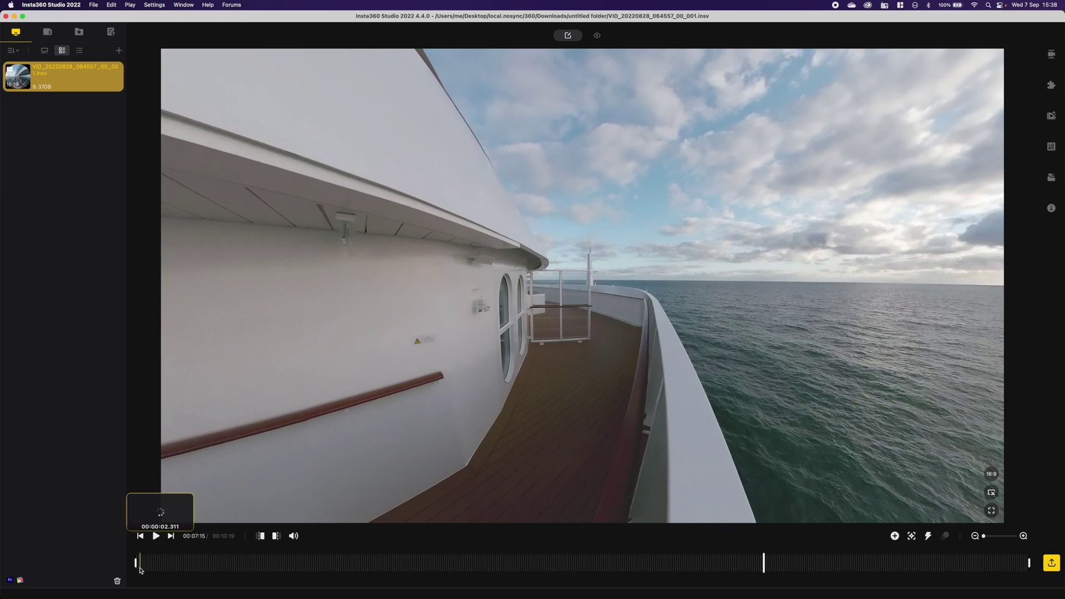
left_click_drag(136, 563, 758, 559)
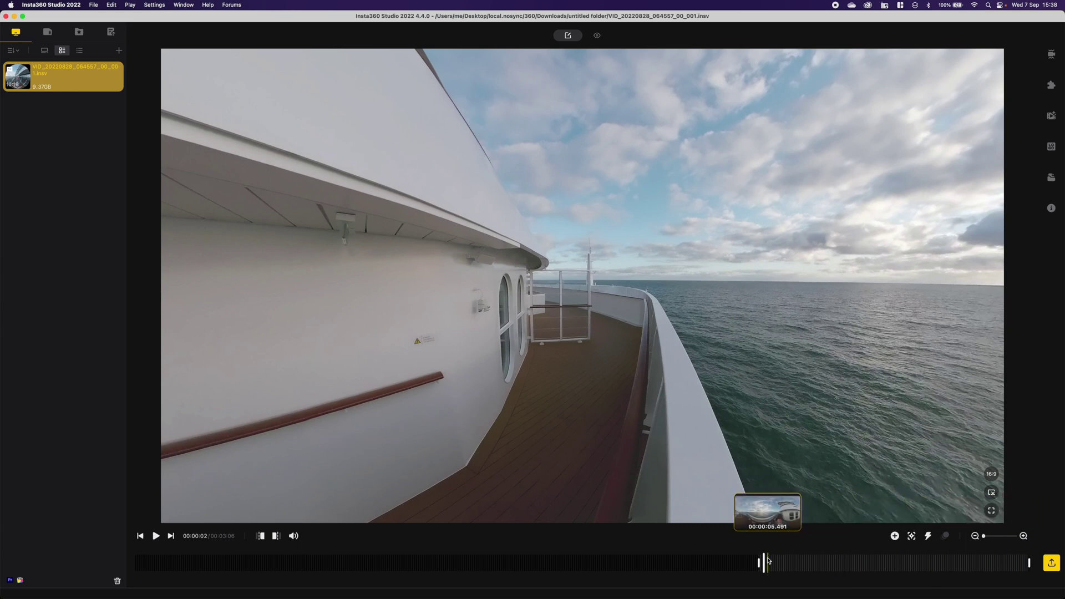
key("space")
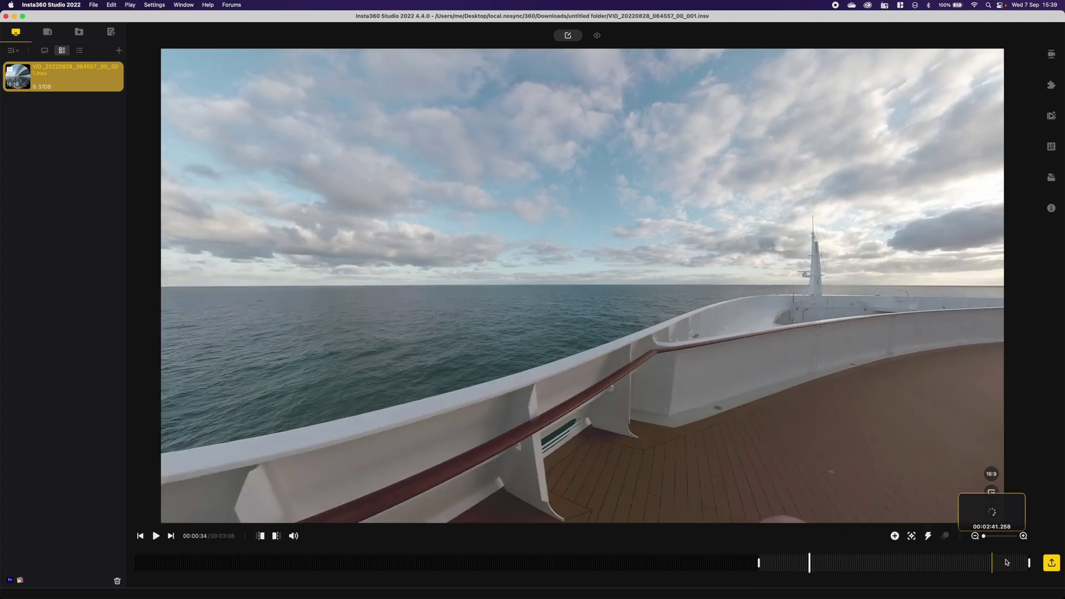
left_click_drag(1024, 564, 810, 561)
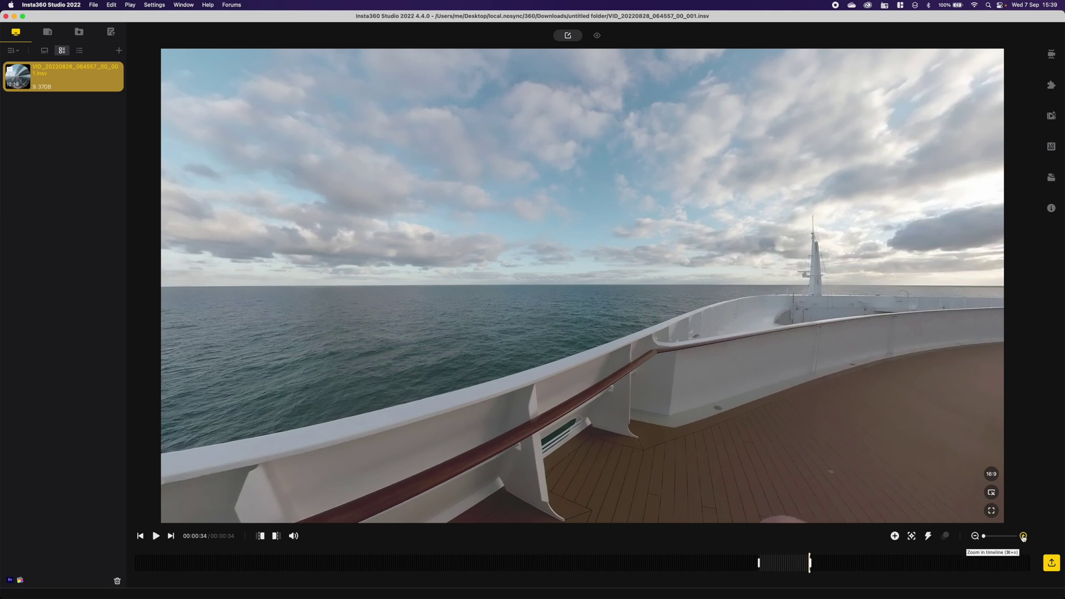
Zoom into the timeline and add a keyframe at the start of the trimmed clip.
left_click(1024, 537)
left_click(1023, 536)
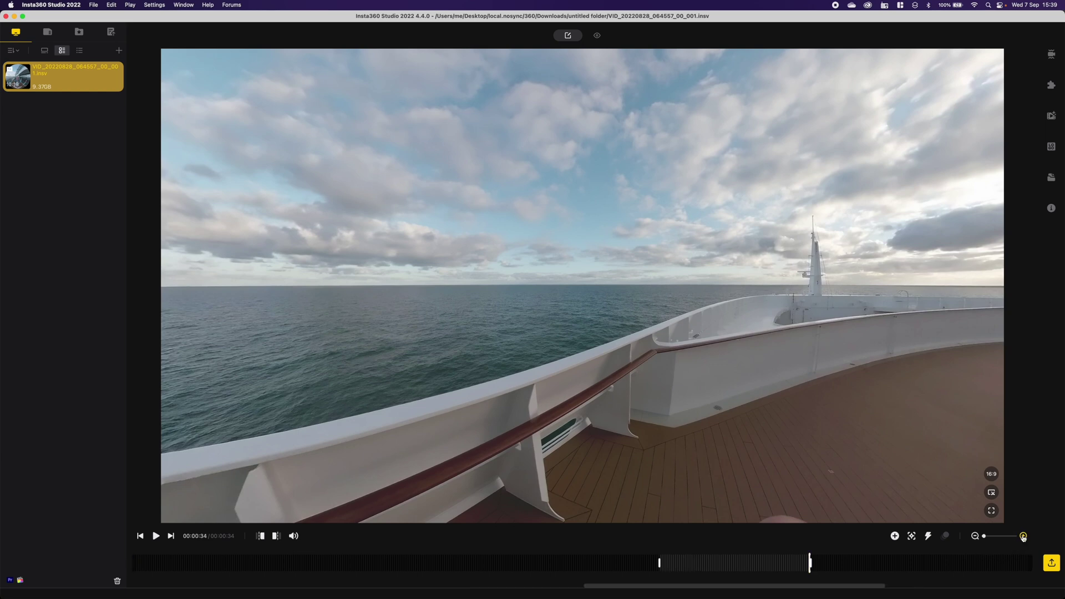
left_click(1023, 537)
left_click(1024, 536)
left_click(1024, 536)
left_click(1024, 537)
left_click(1023, 536)
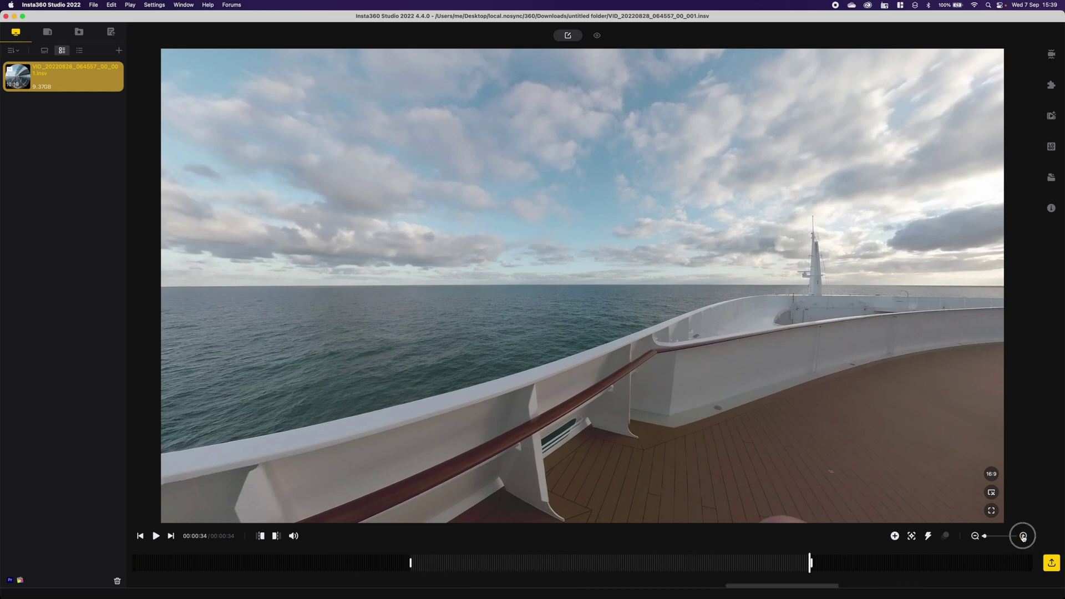
left_click(1024, 537)
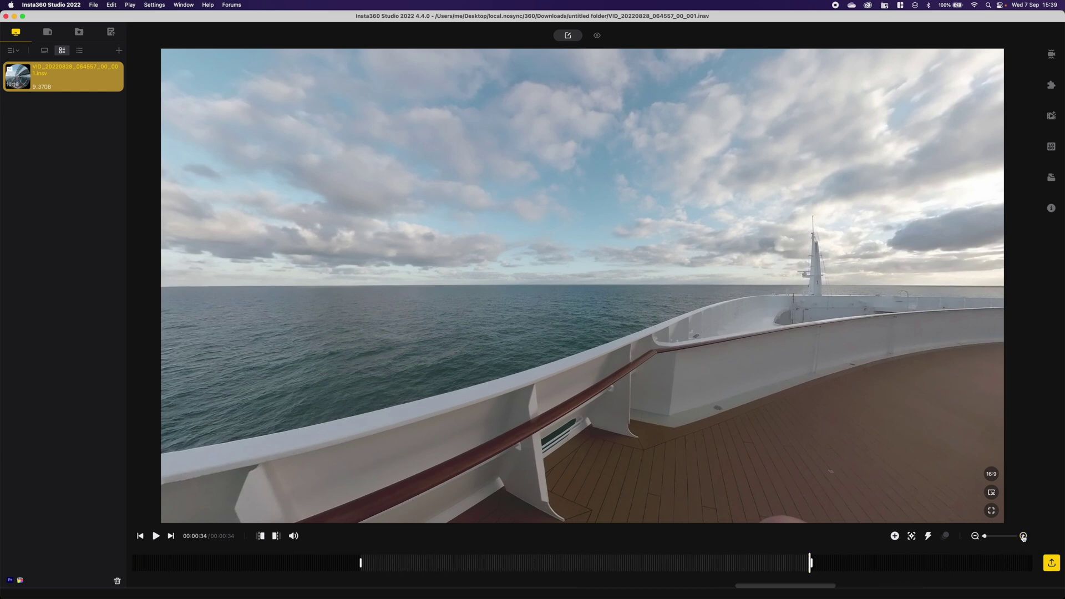
left_click(363, 561)
mouse_move(364, 562)
left_mouse_down()
mouse_move(770, 561)
mouse_move(362, 562)
left_mouse_up()
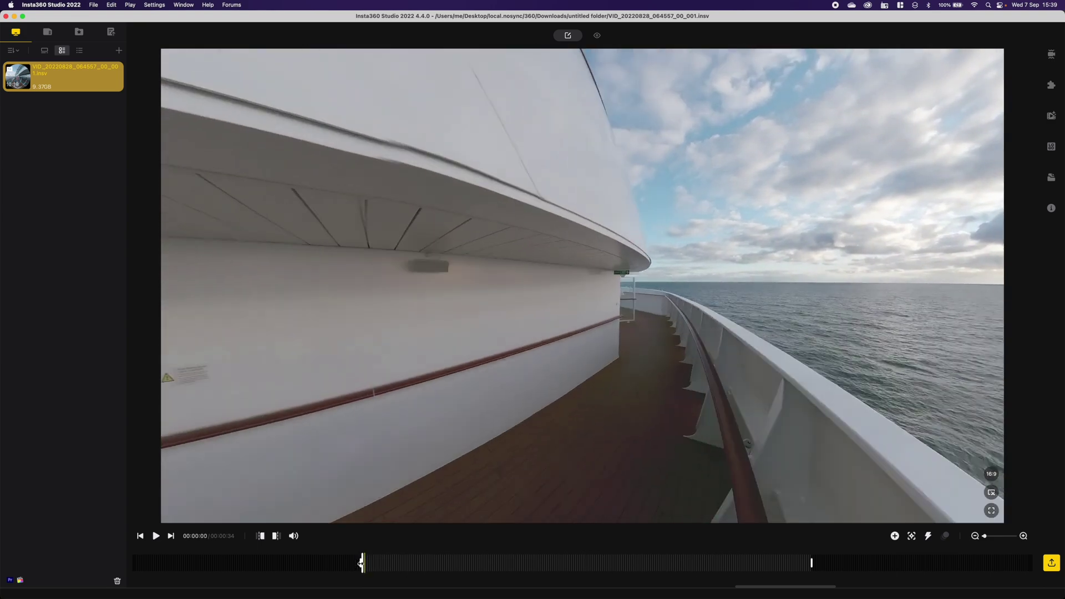
left_click(895, 537)
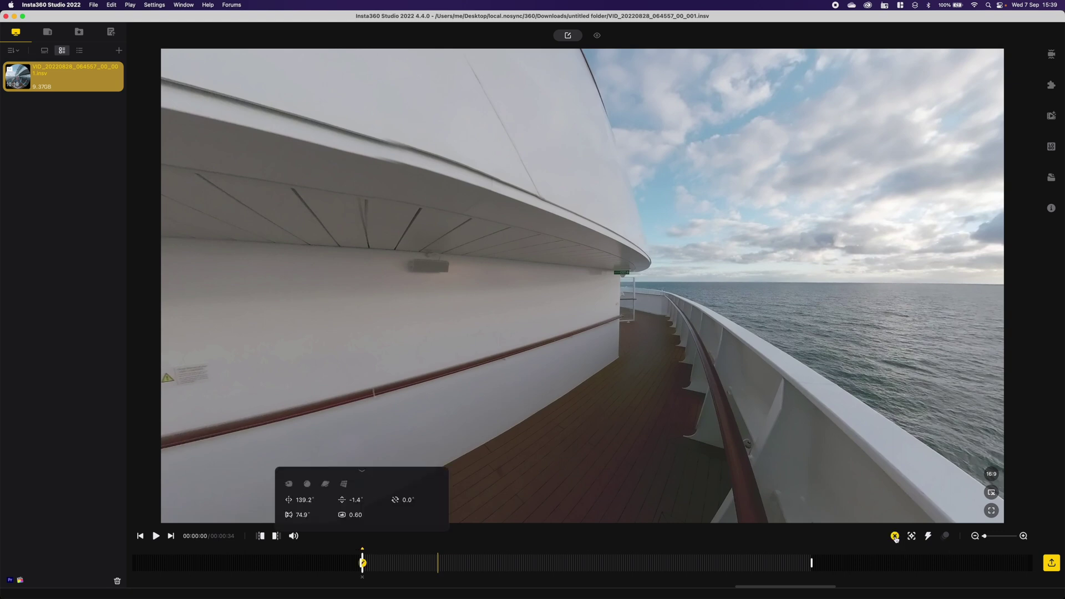
Apply the 90° Natural View aimed forward along the deck, and show stabilization settings.
left_click(345, 485)
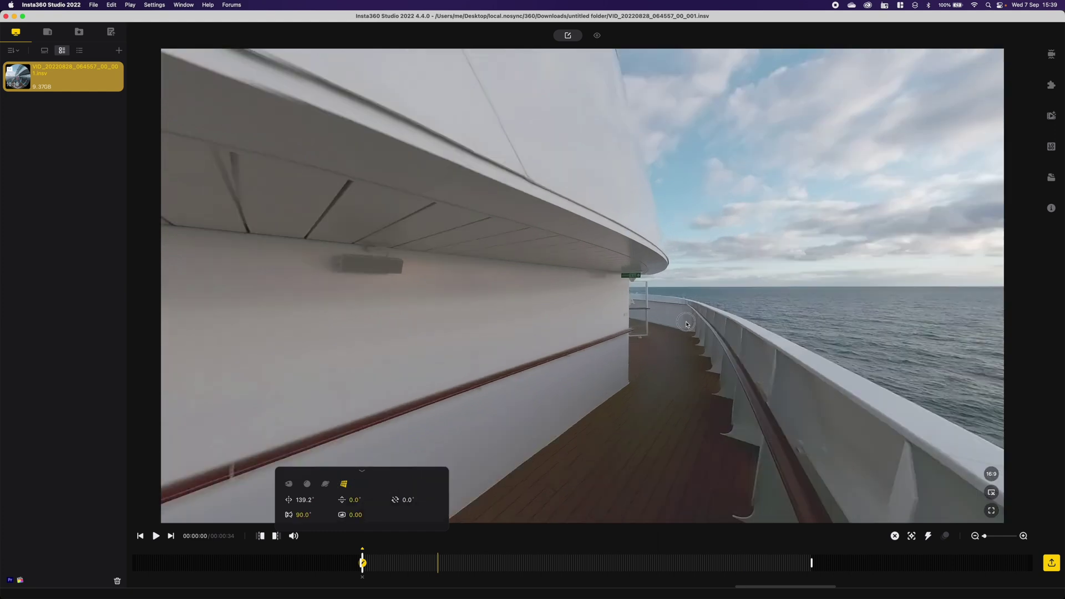
left_click_drag(687, 325, 632, 321)
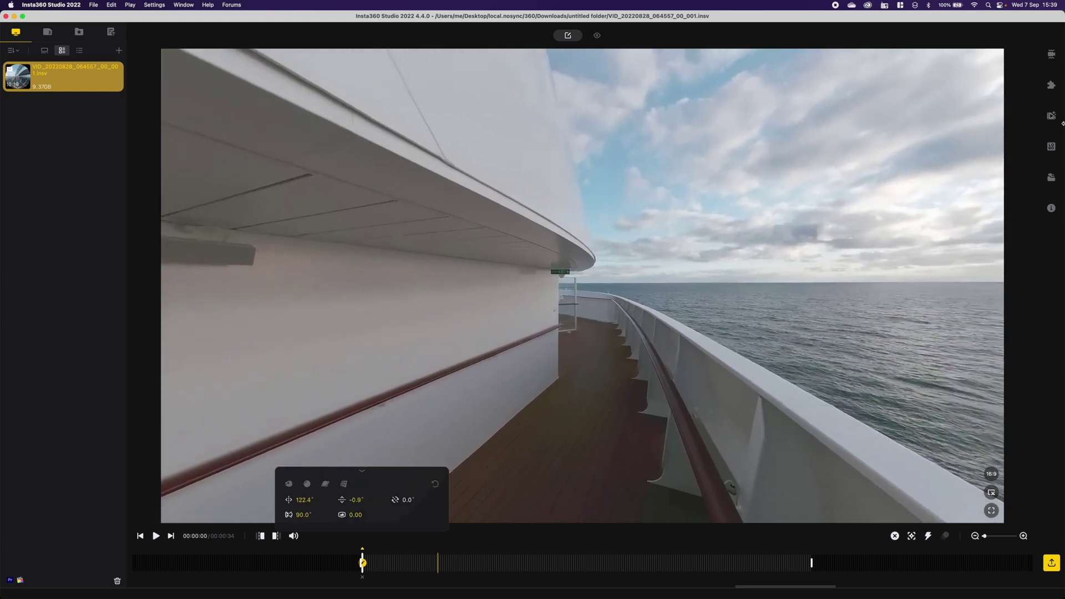
left_click(1048, 54)
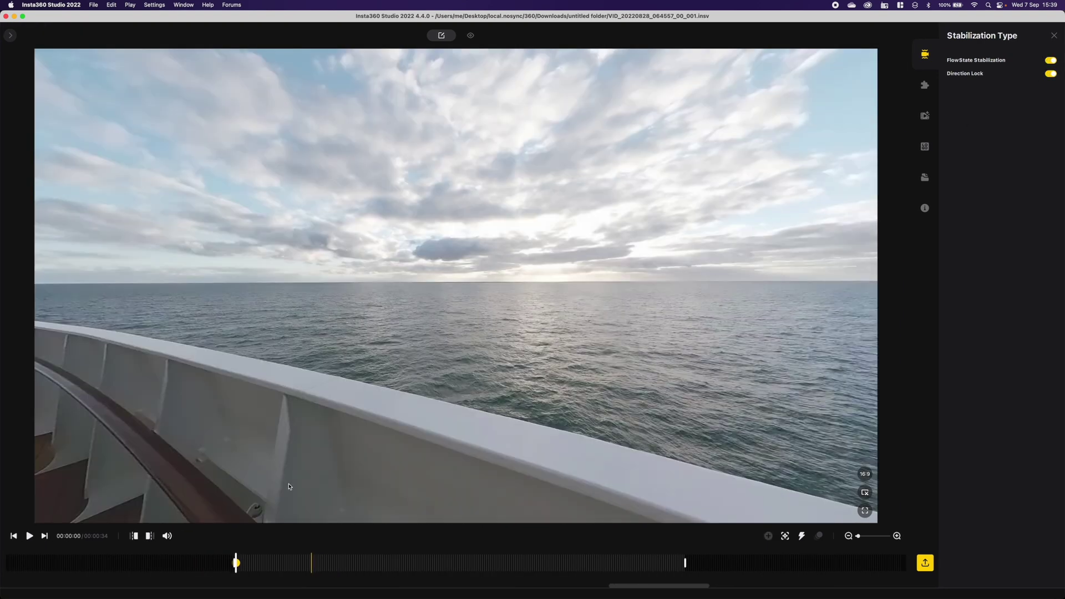
Re-aim the opening keyframe to about 195.8° yaw along the deck and preview it to 00:00:14.
left_click(239, 565)
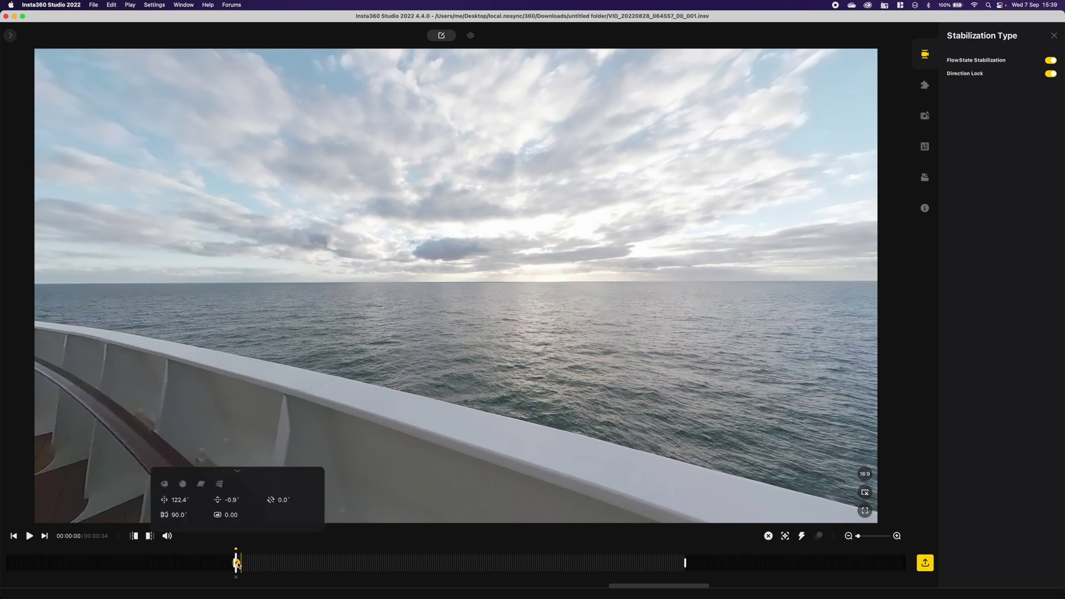
left_click_drag(311, 335, 547, 348)
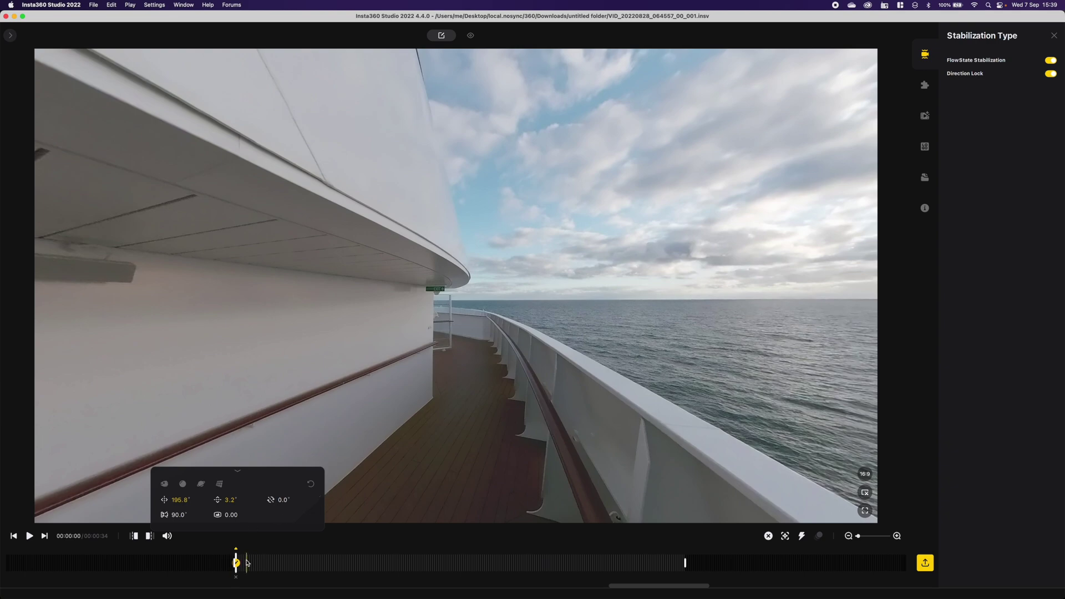
key("space")
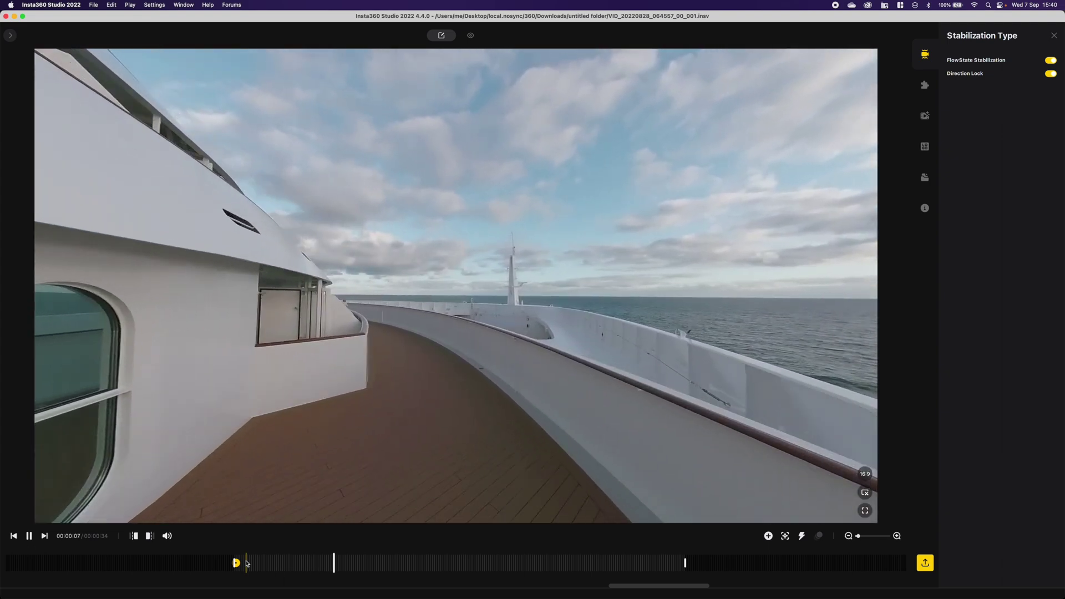
key("space")
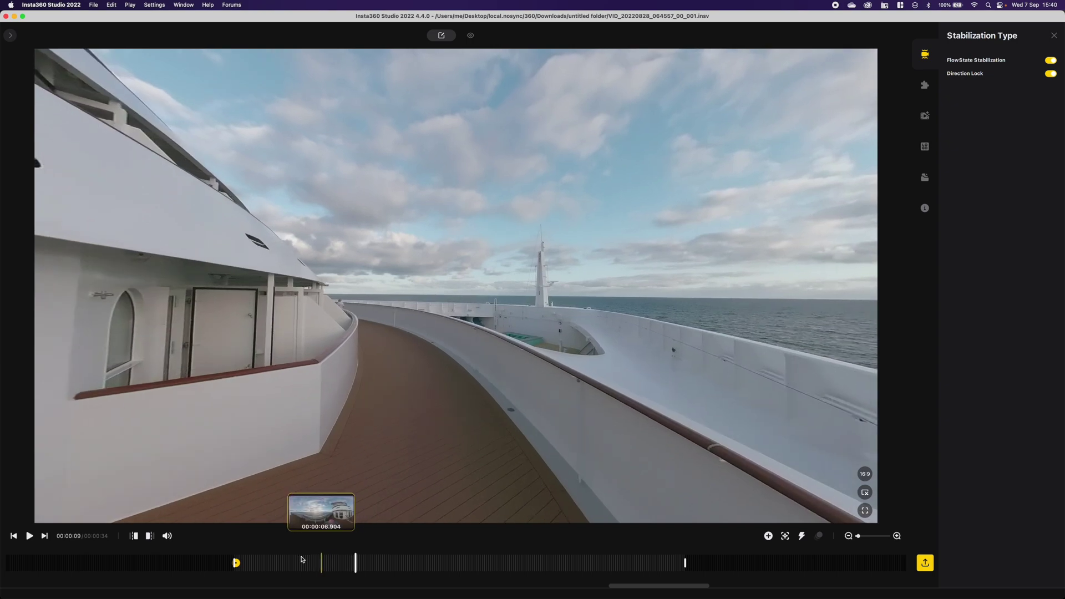
left_click_drag(354, 561, 473, 566)
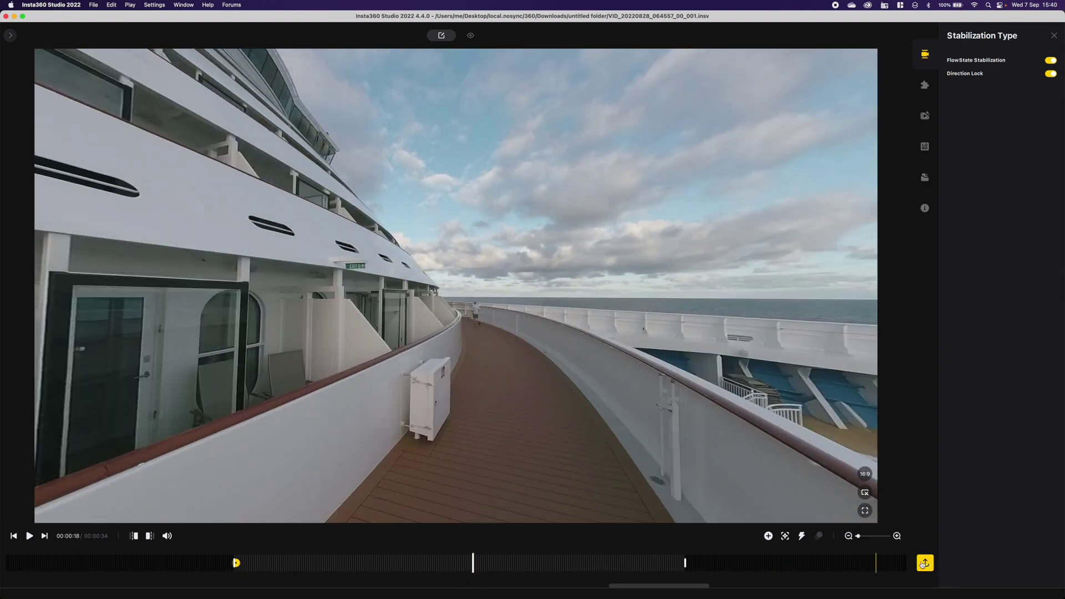
Export the reframed clip as forward1.mp4 at 3840×2160.
left_click(924, 564)
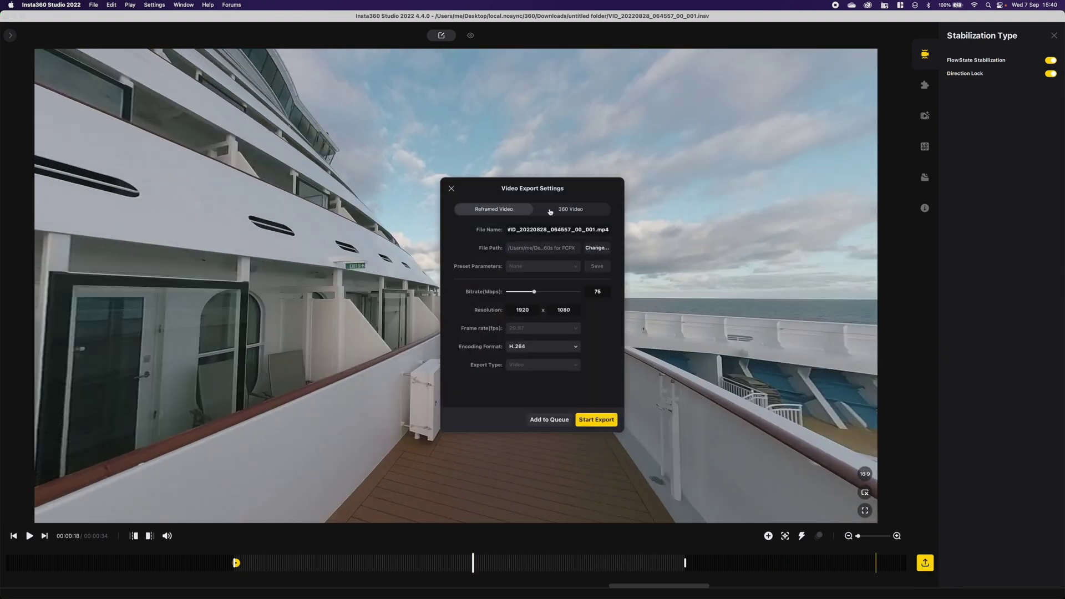
double_click(549, 231)
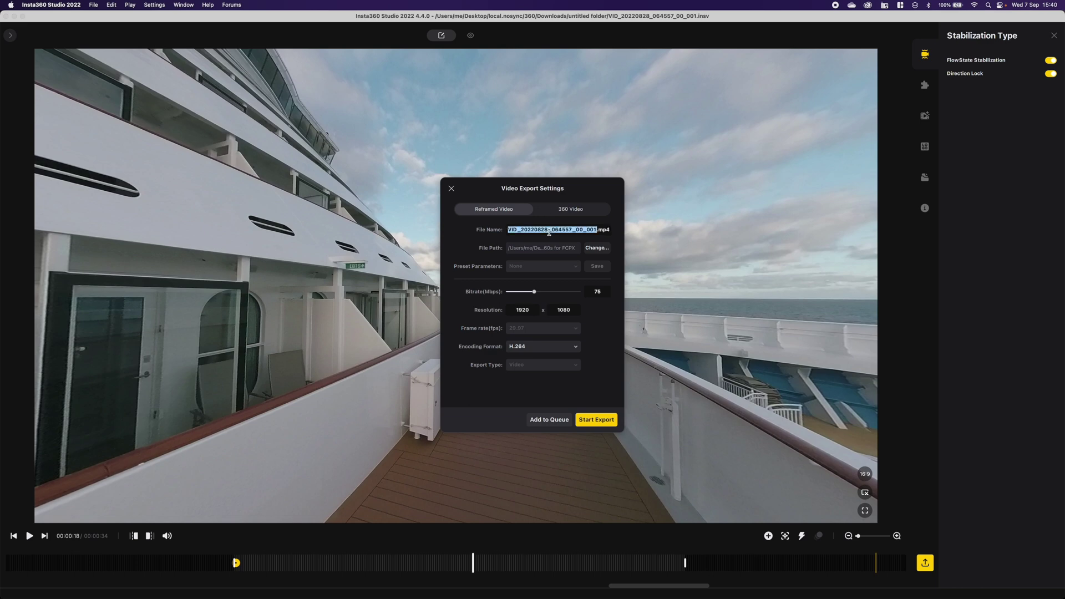
key("BackSpace")
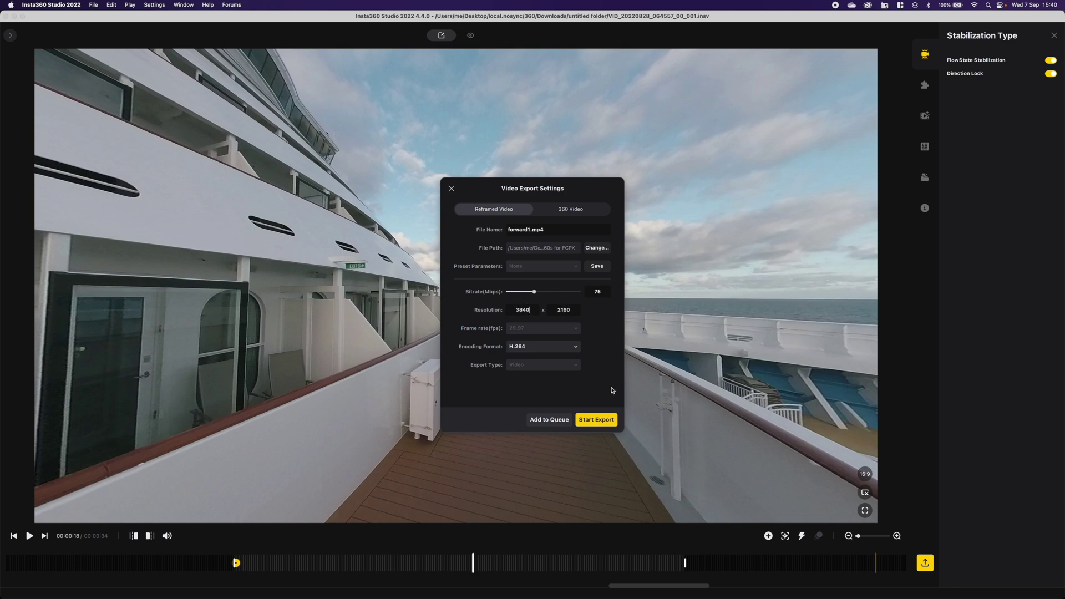
left_click(597, 420)
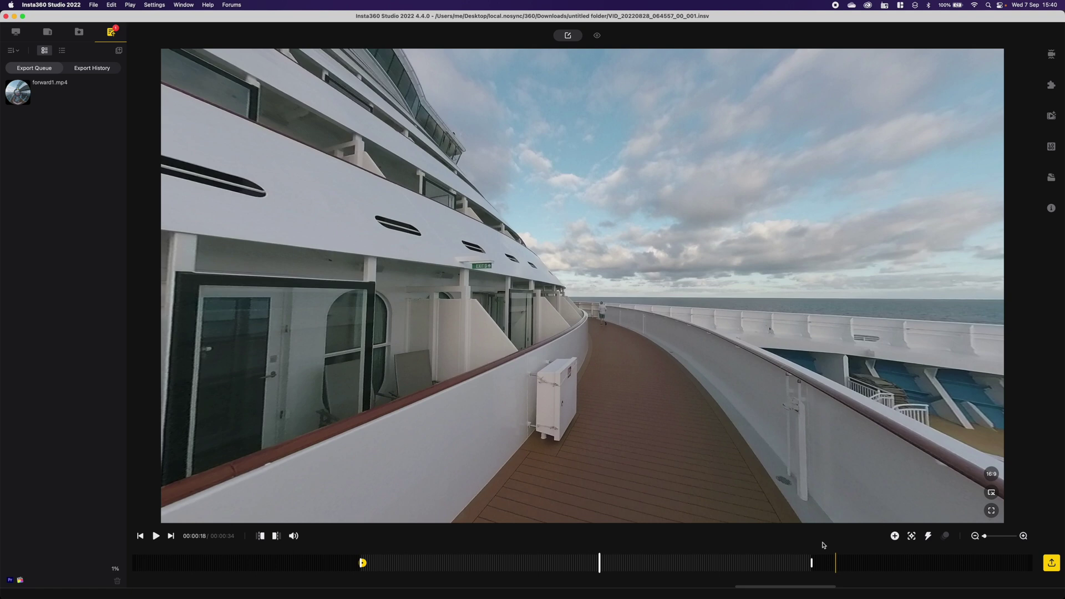
Copy Project1 to Project1_copy from Project Management and zoom into its timeline.
left_click(1051, 178)
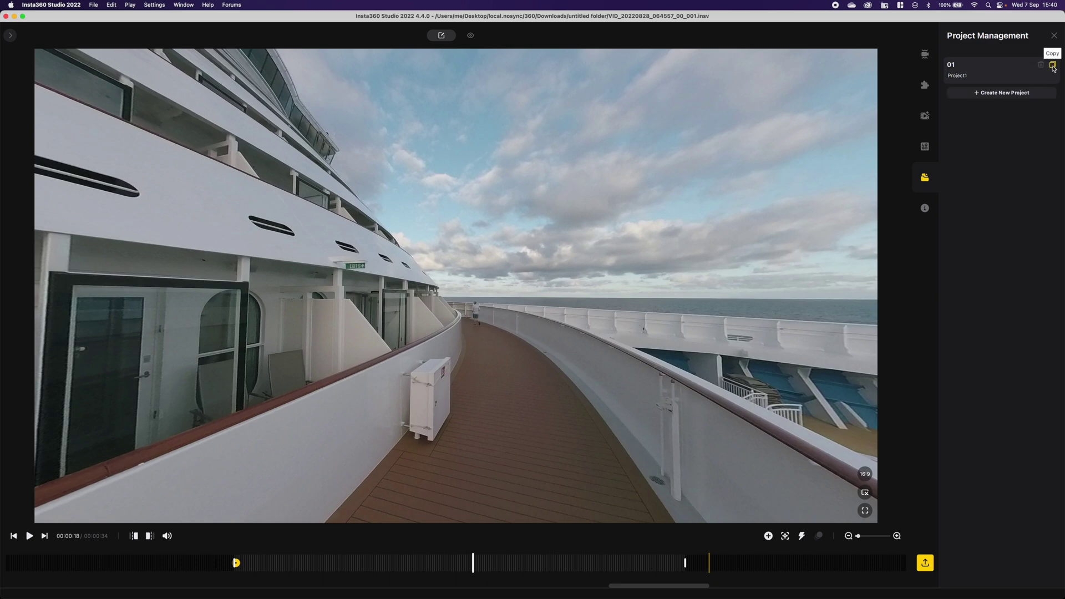
left_click(1053, 65)
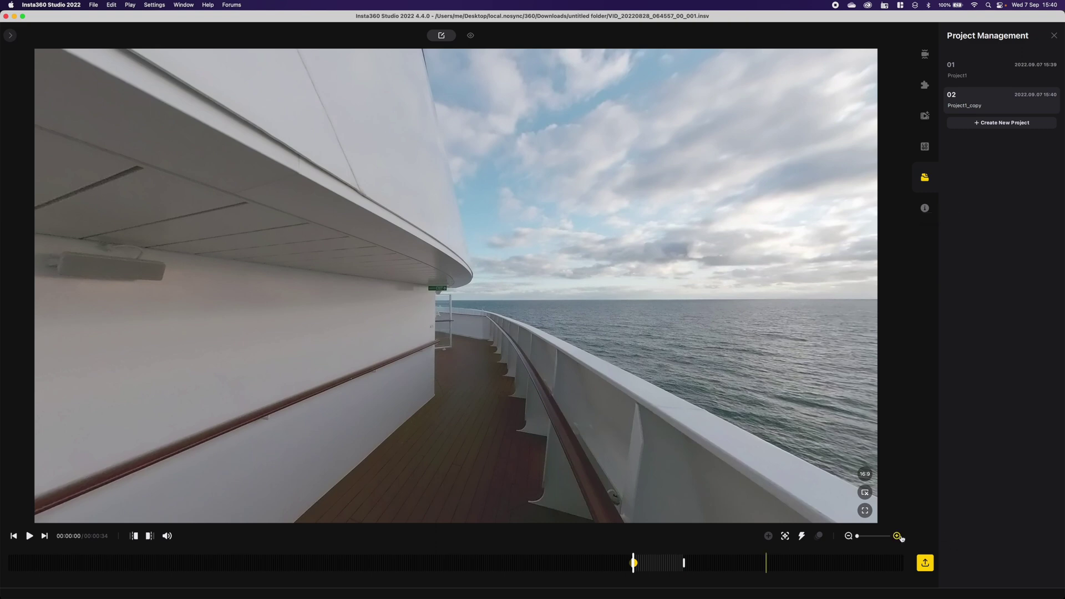
left_click(898, 536)
left_click(897, 536)
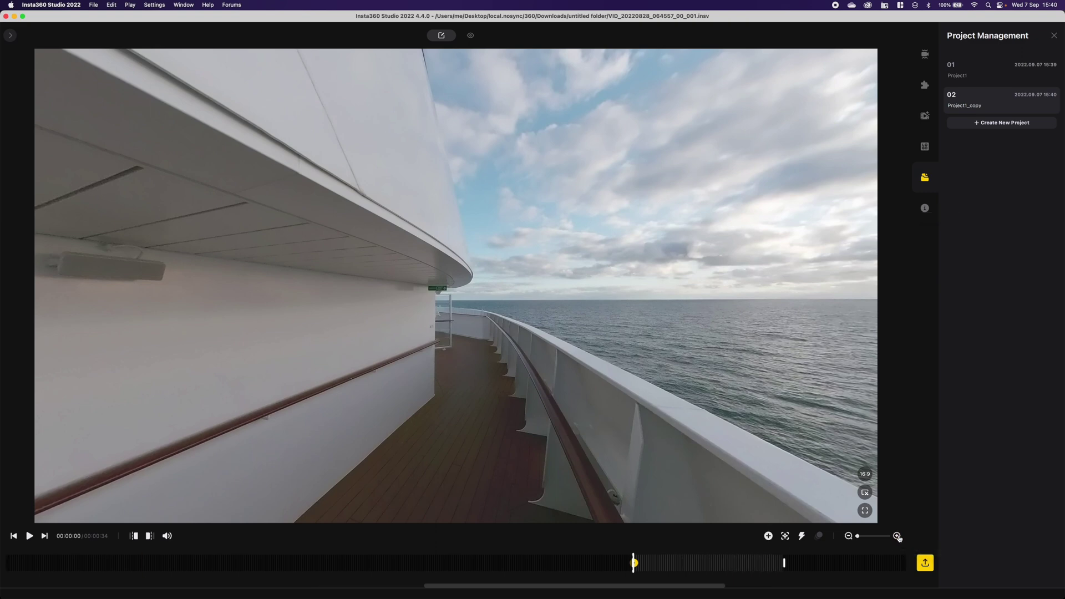
left_click(897, 536)
left_click(897, 537)
left_click_drag(588, 586, 664, 588)
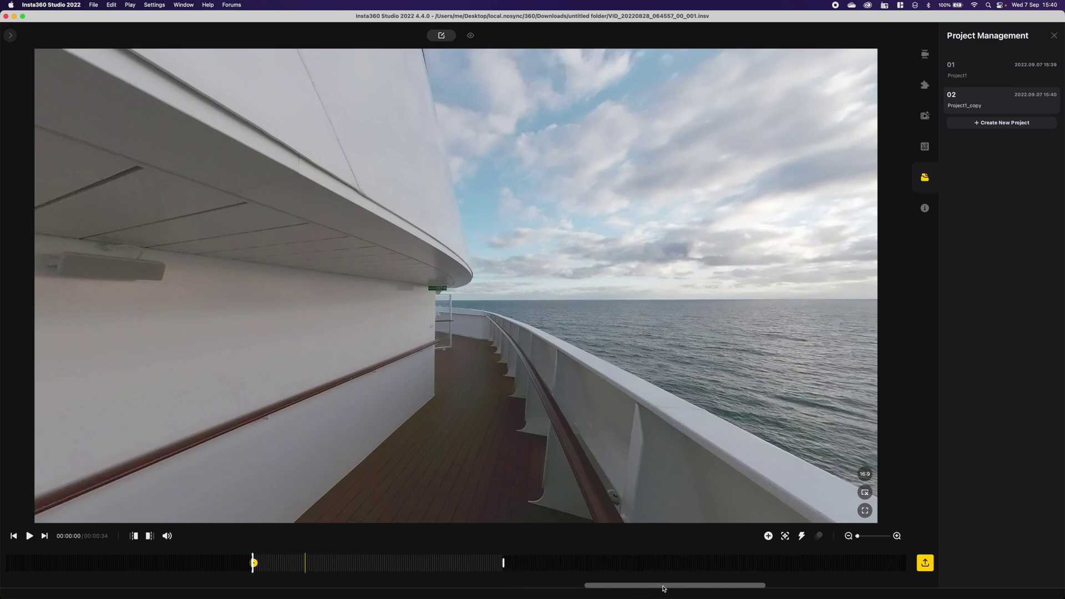
Keyframe the start facing backward along the side deck in Natural View, tilted up, then scrub.
left_click(254, 563)
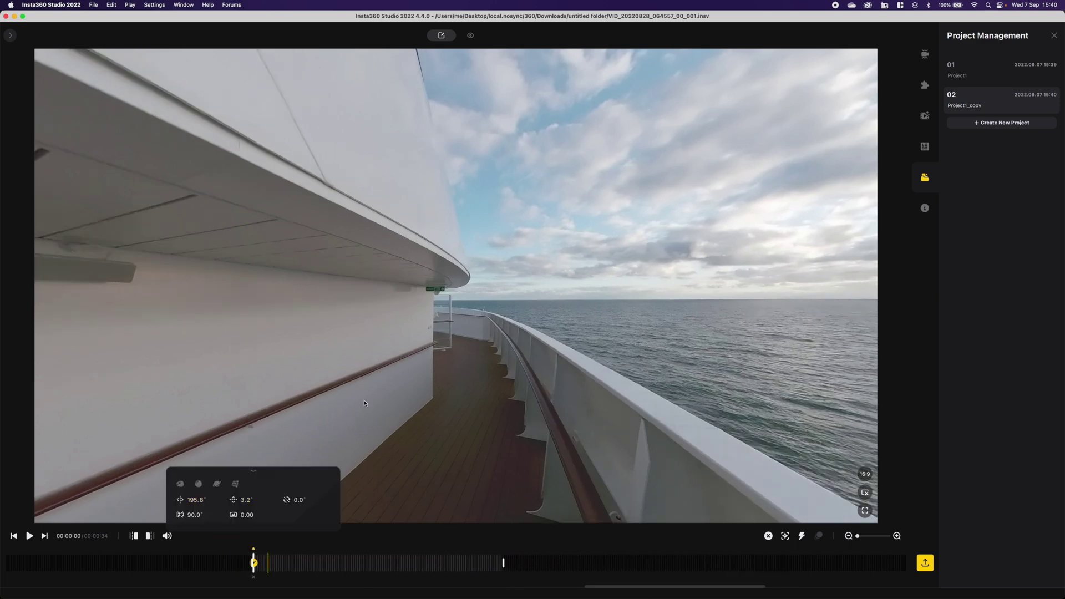
left_click_drag(702, 354, 471, 310)
left_click_drag(689, 307, 467, 307)
left_click_drag(720, 314, 606, 344)
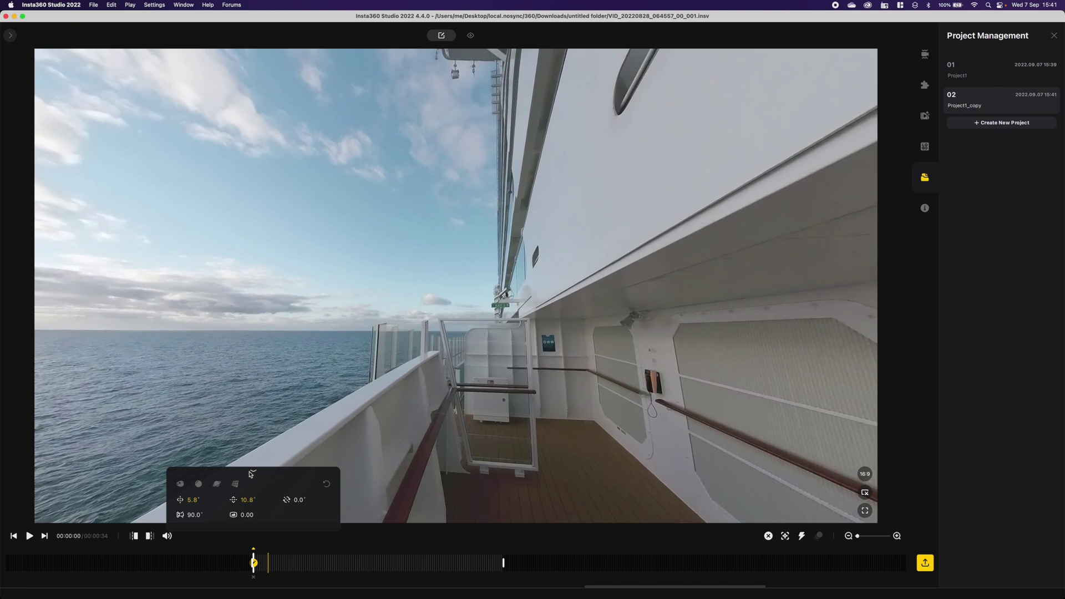
left_click(235, 484)
left_click_drag(520, 332, 520, 375)
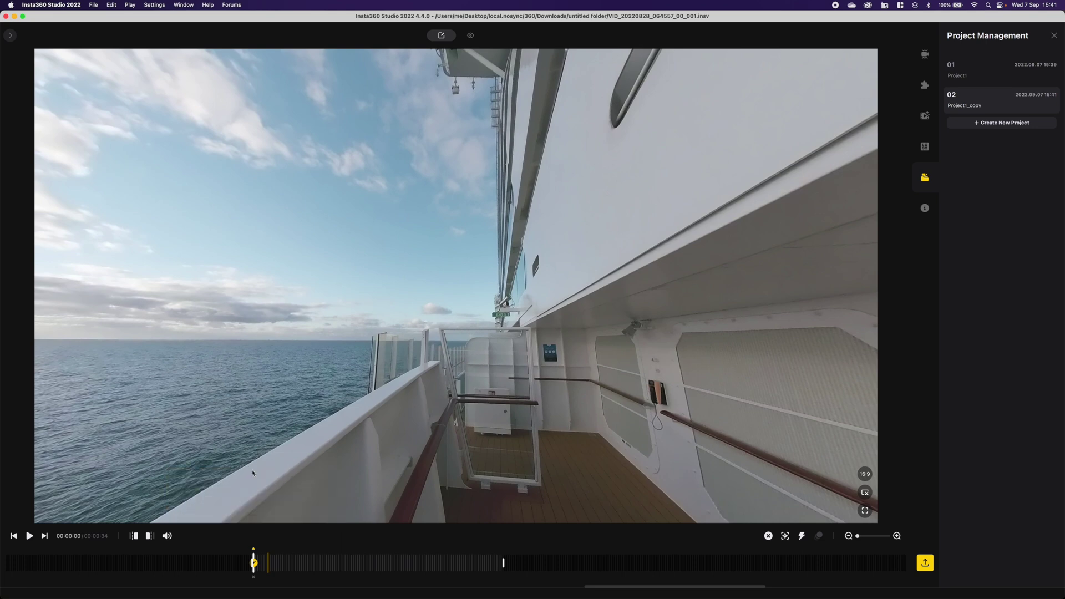
left_click(272, 563)
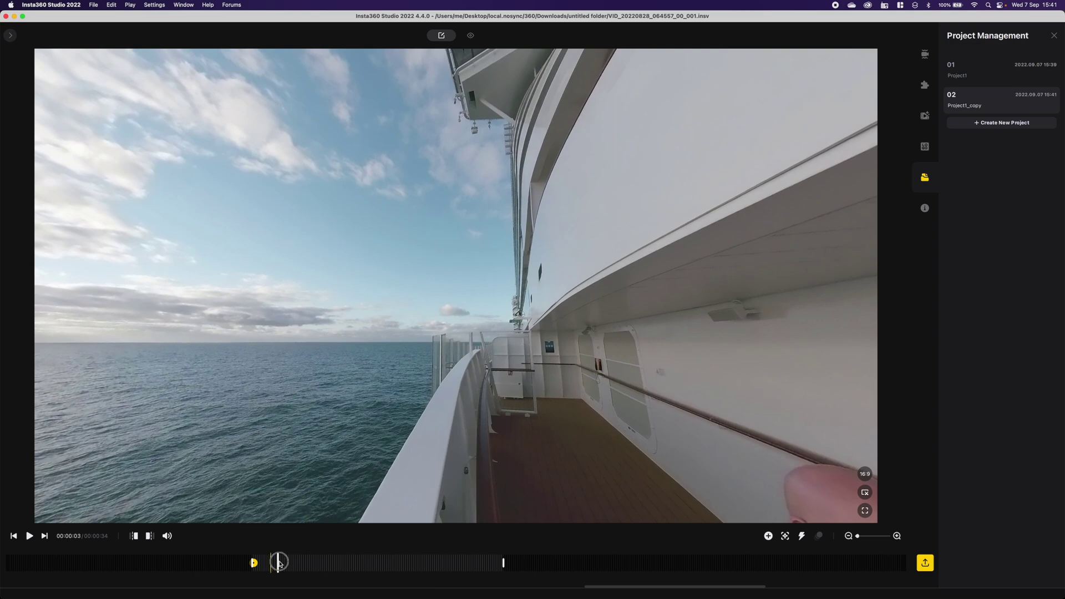
left_click_drag(279, 563, 466, 562)
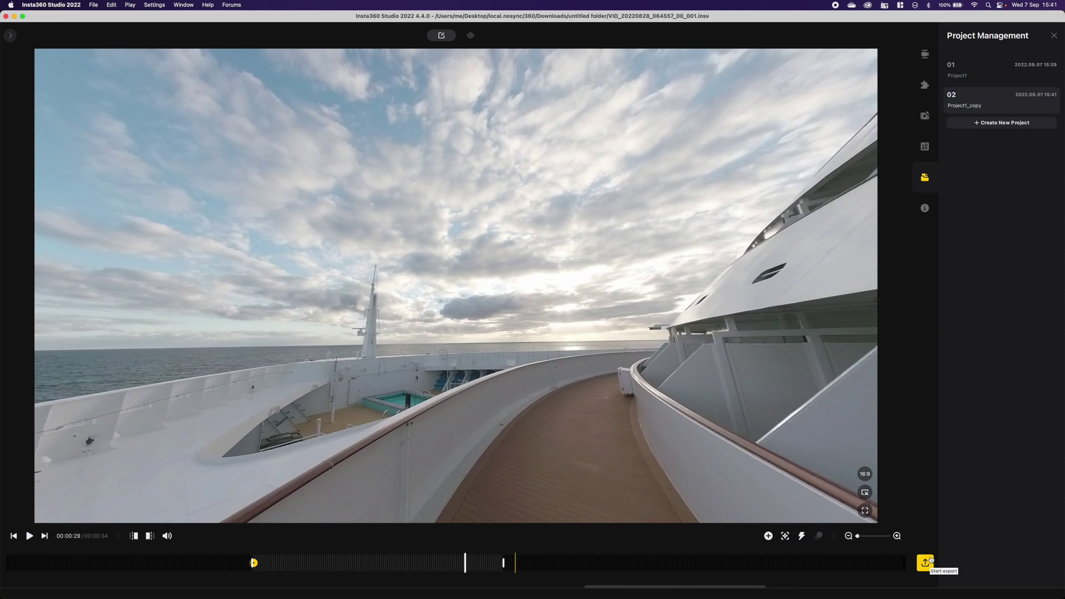
Export Project1_copy as backward1.mp4 at 3840×2160, queued after forward1.mp4.
left_click(925, 563)
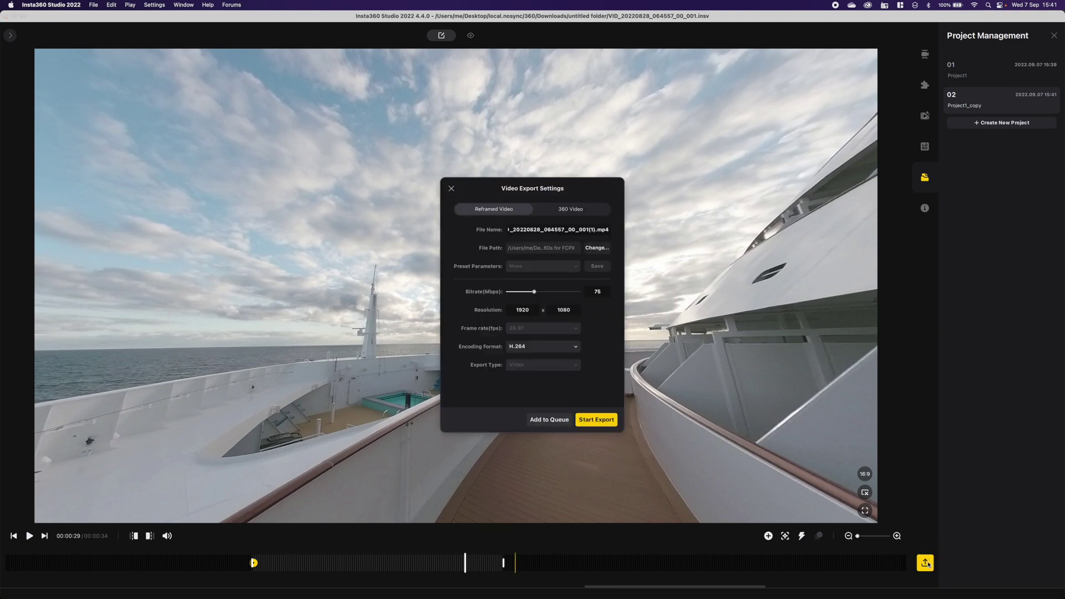
double_click(528, 228)
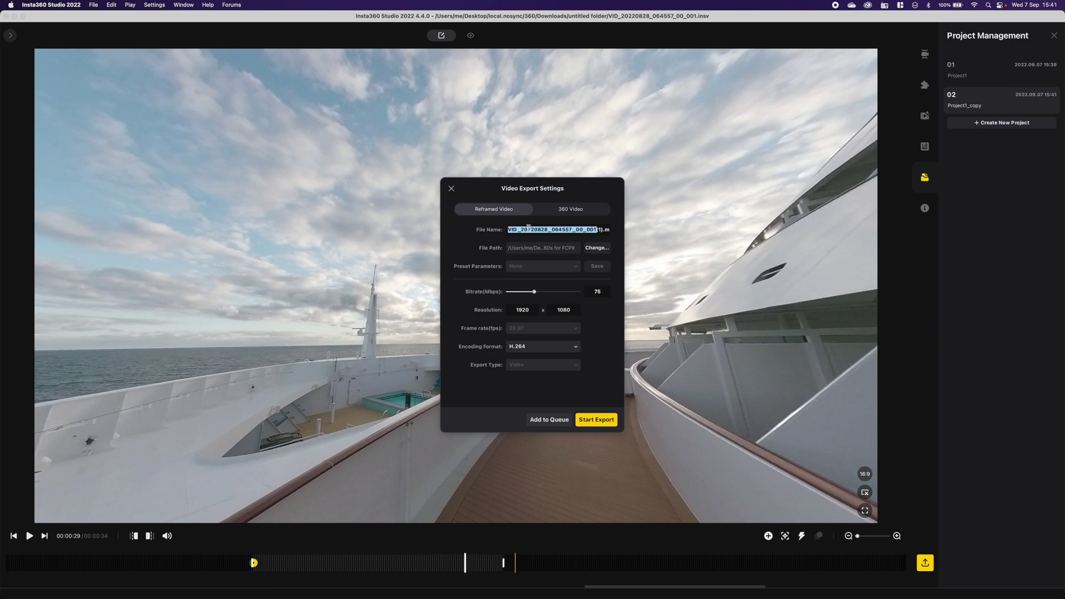
key("BackSpace")
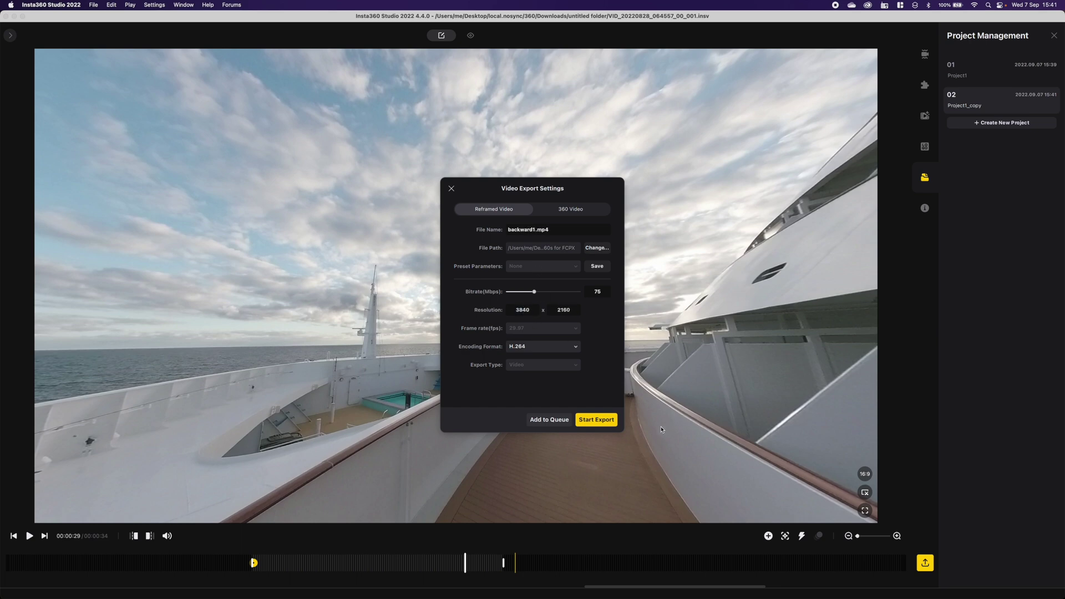
left_click(596, 420)
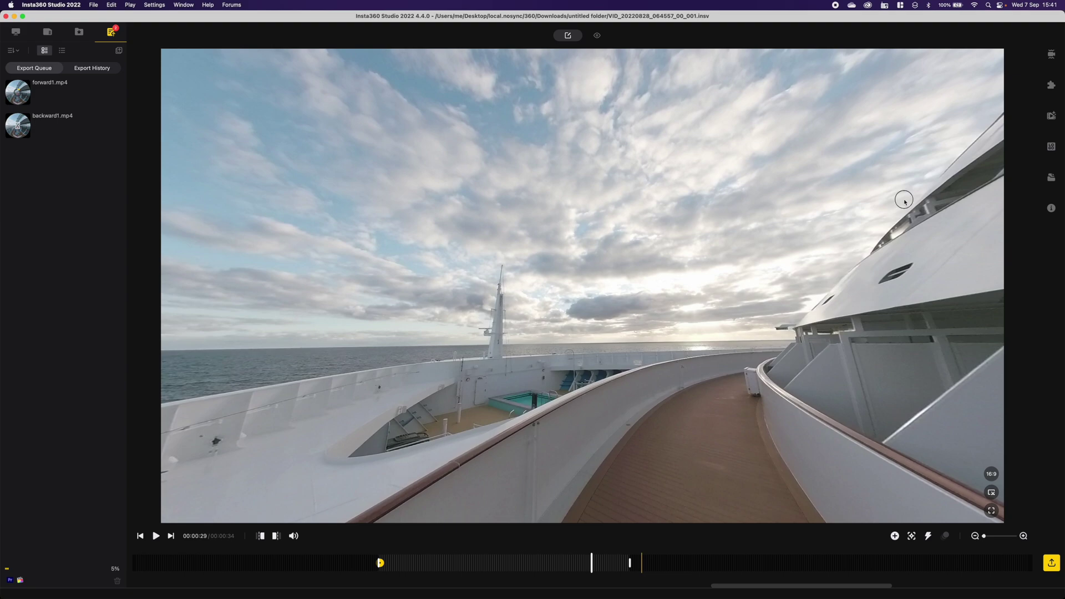
Duplicate the second project as Project1_copy_copy and zoom into its timeline.
left_click_drag(904, 200, 697, 178)
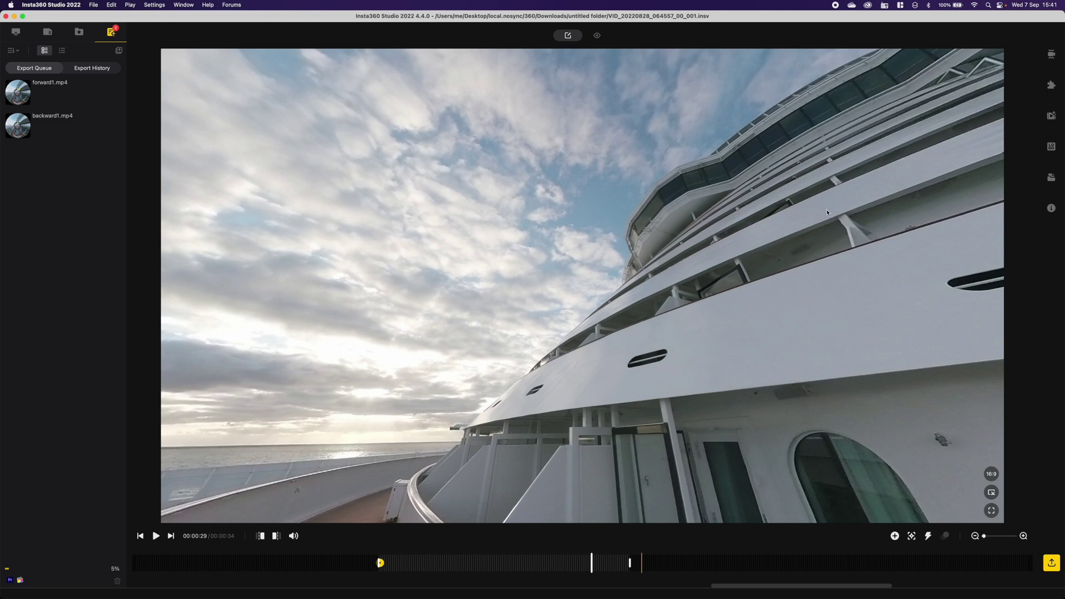
left_click(1051, 179)
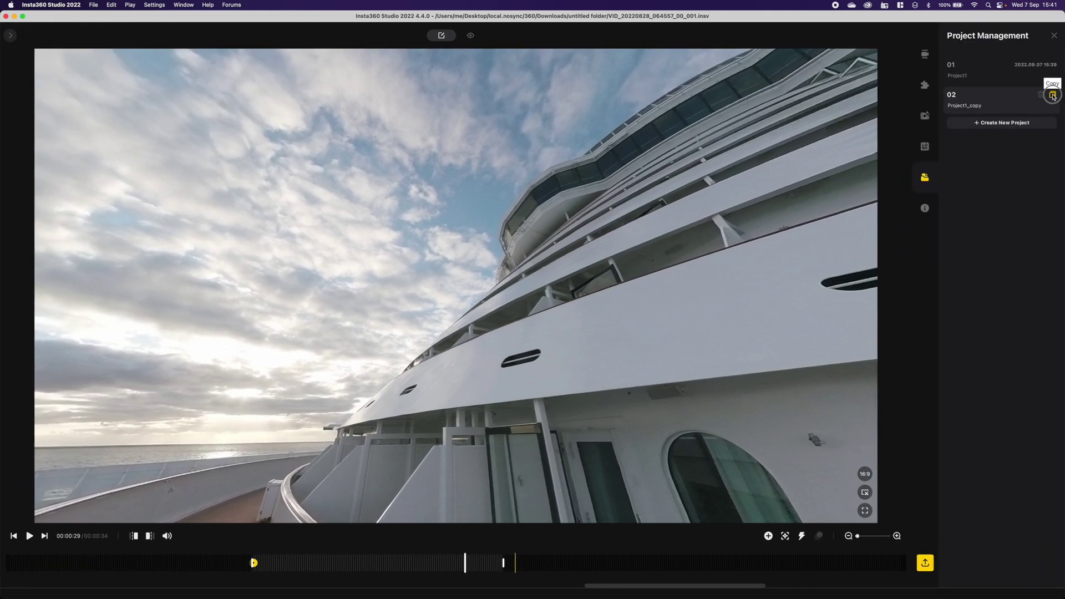
left_click(1053, 95)
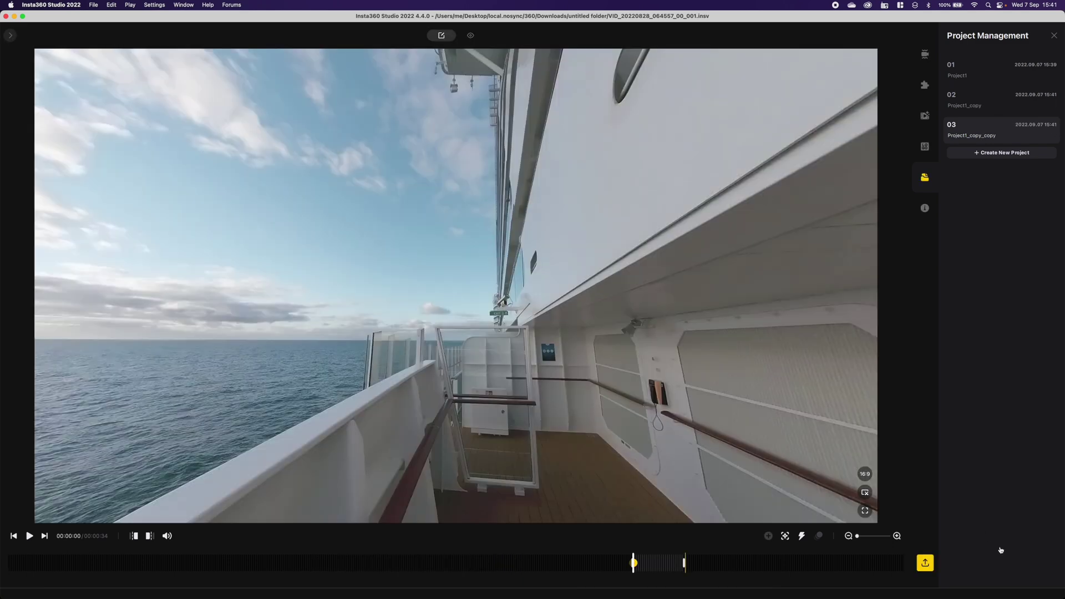
left_click(896, 537)
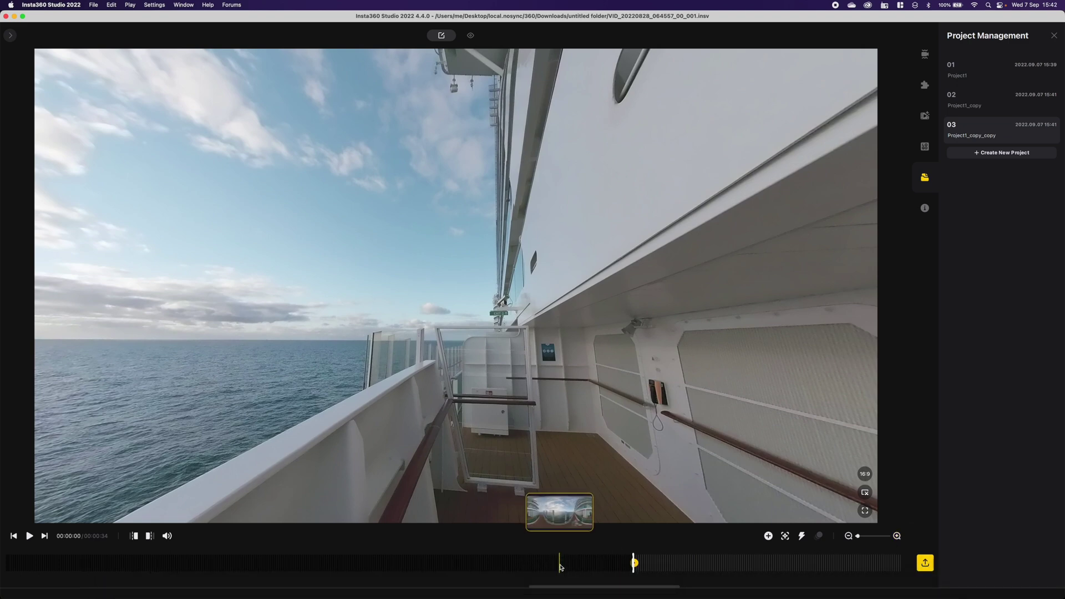
left_click_drag(562, 585, 606, 588)
Aim the opening keyframe along the ship's side, tilted up toward the superstructure, and preview.
left_click(367, 563)
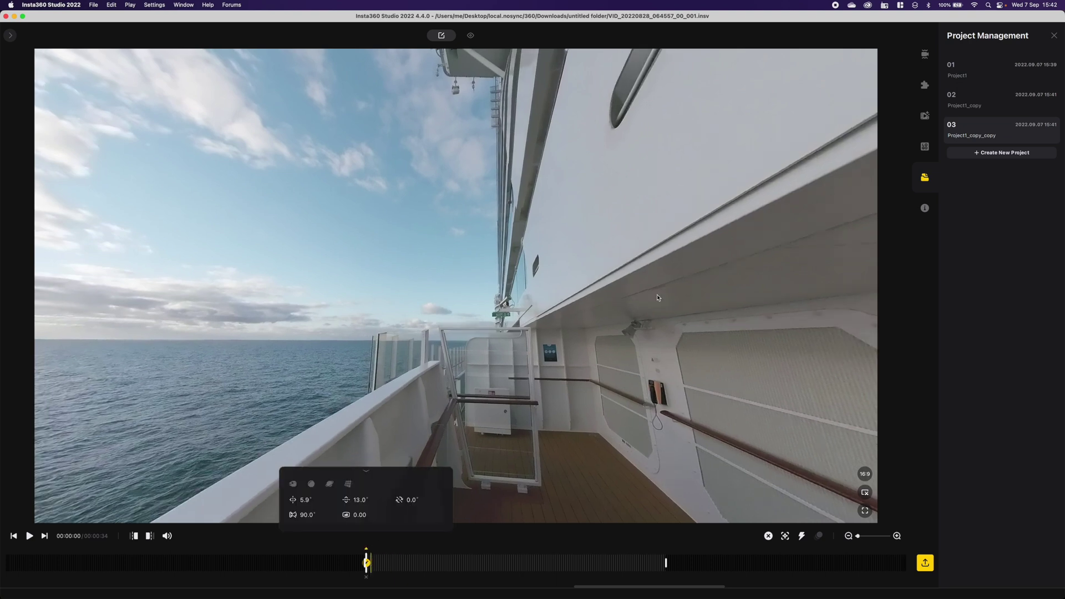
left_click_drag(658, 297, 439, 268)
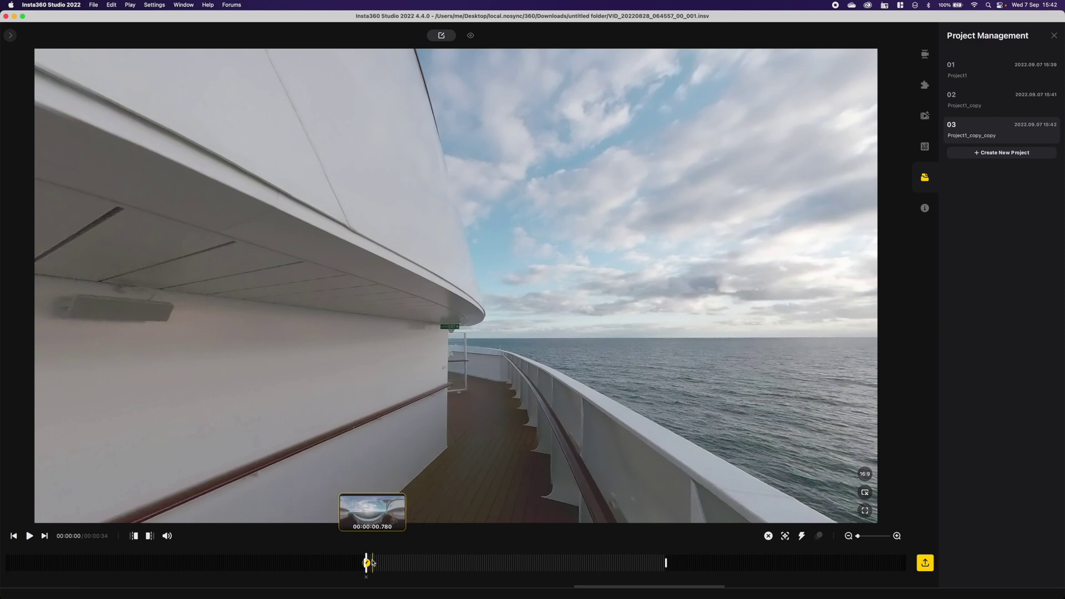
key("space")
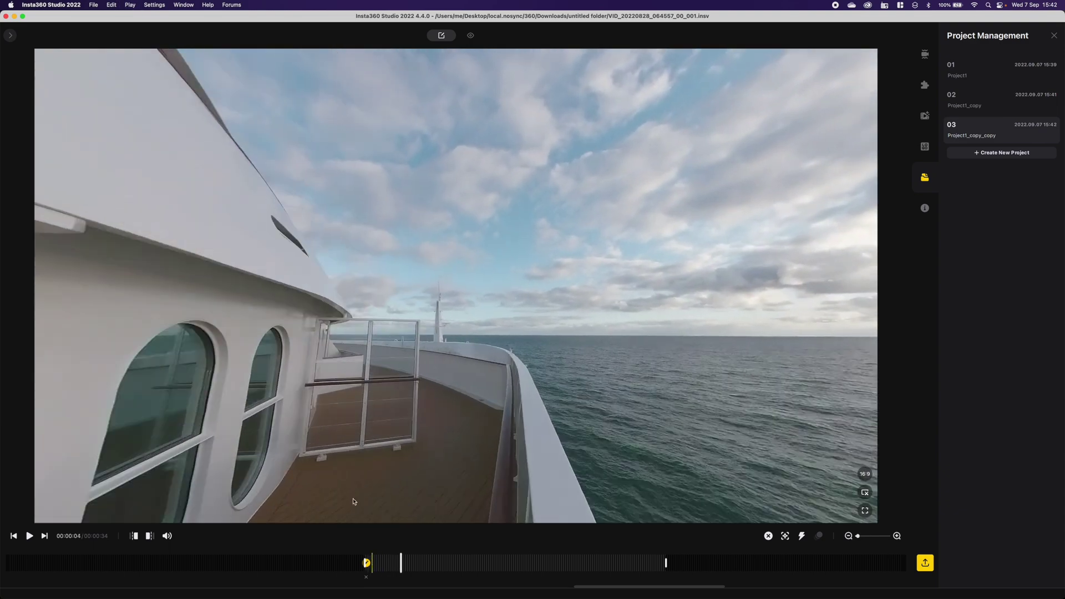
left_click_drag(272, 181, 407, 269)
key("space")
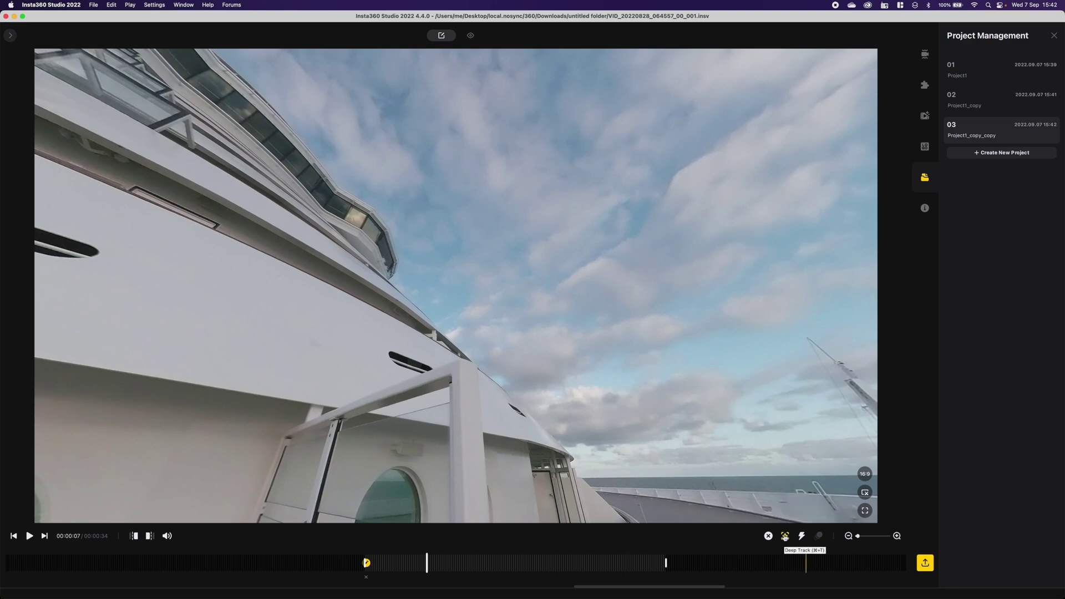
Deep Track the ship's bridge window, tracking it to about 00:00:30.
left_click(785, 535)
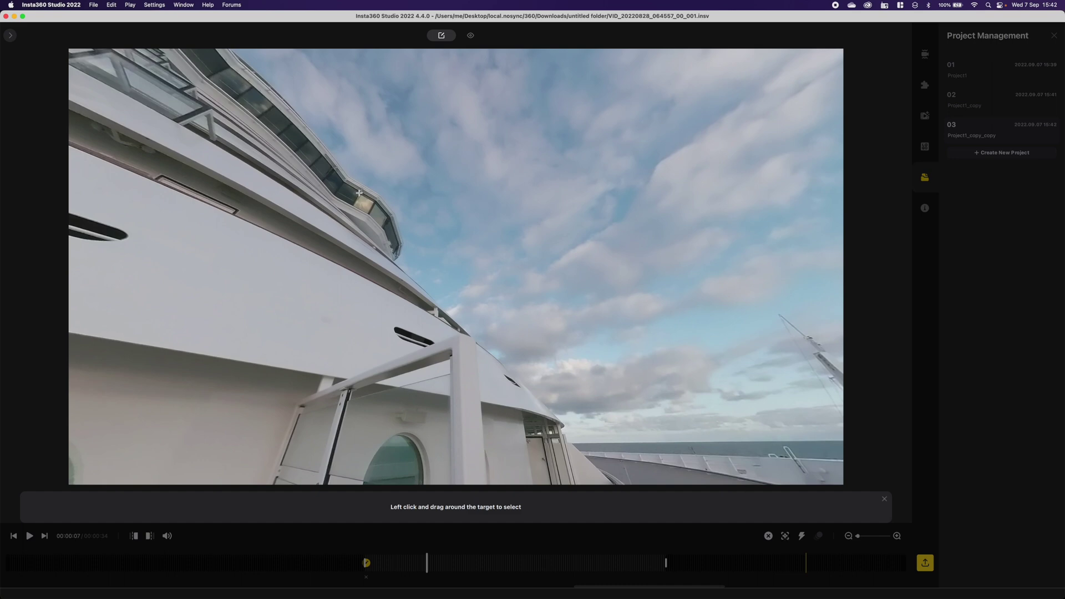
left_click_drag(364, 195, 376, 211)
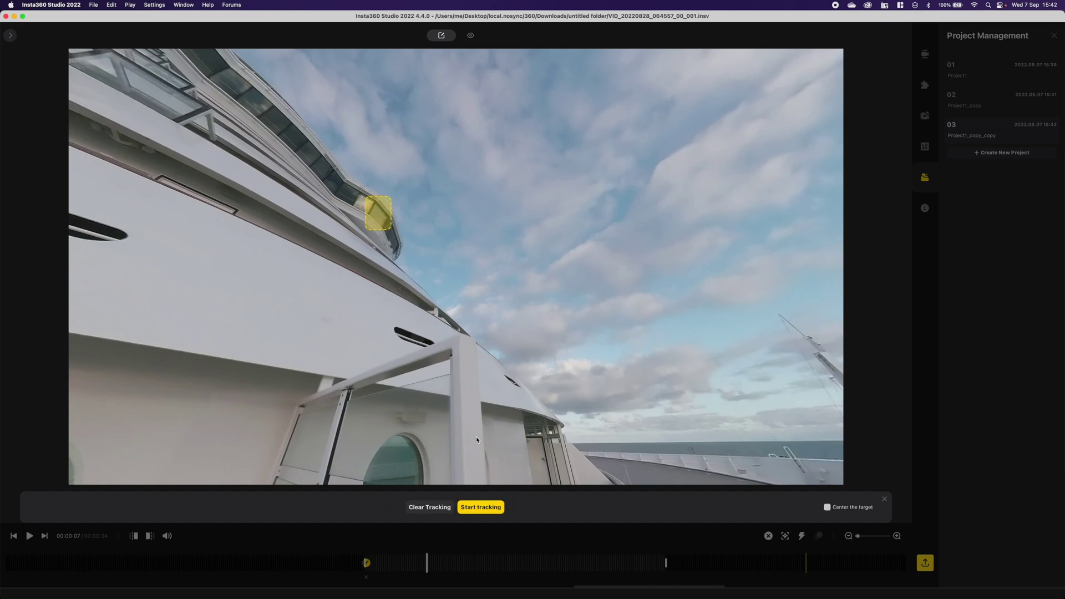
left_click(482, 508)
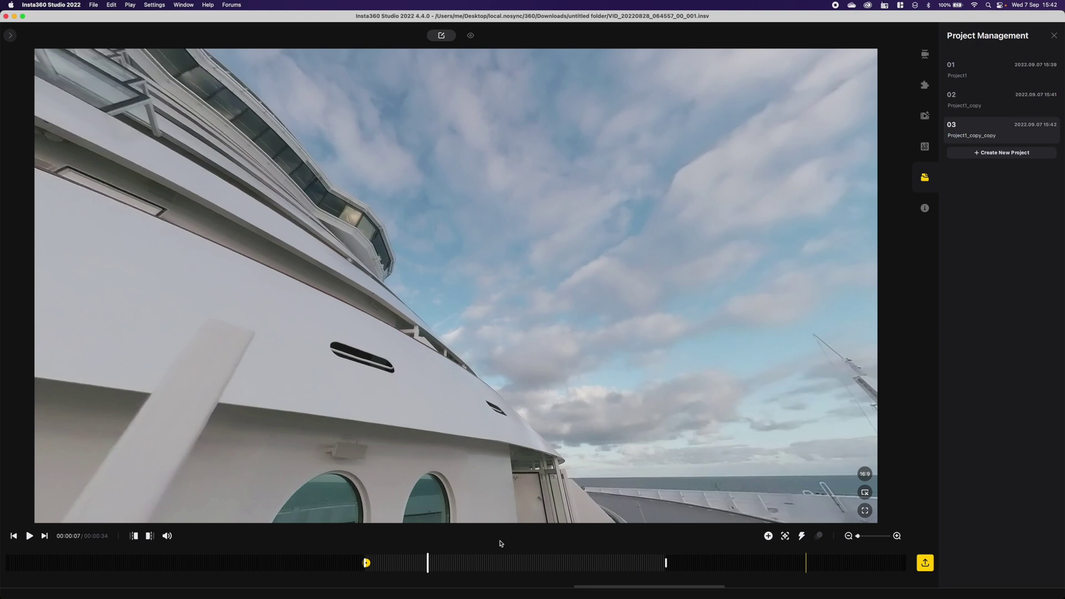
left_click(785, 538)
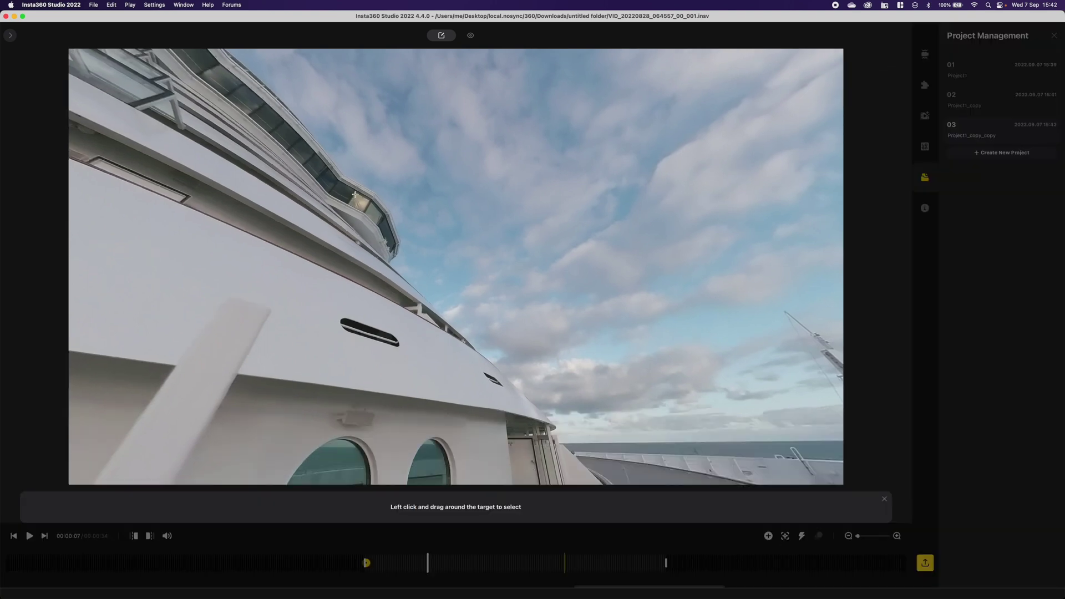
left_click_drag(355, 194, 384, 219)
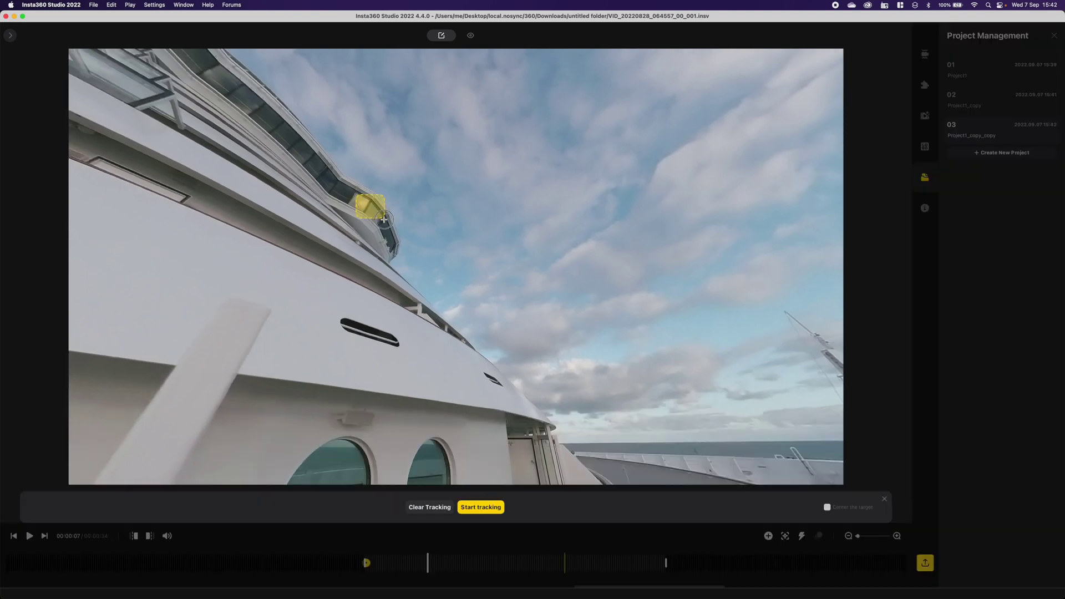
left_click(480, 507)
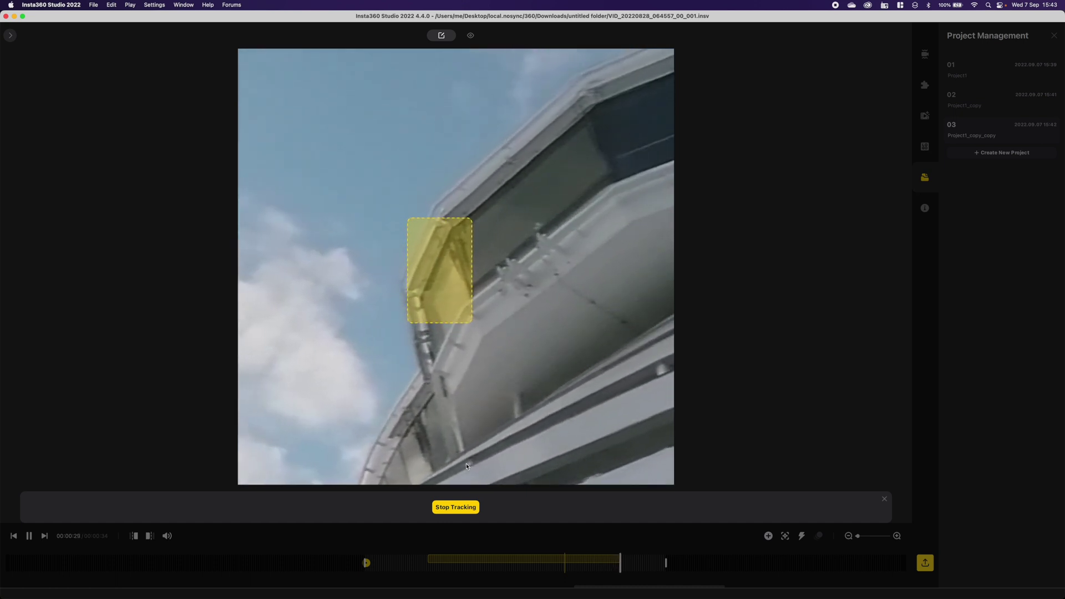
Stop tracking the bridge window and review the tracked section from near the start.
left_click(465, 507)
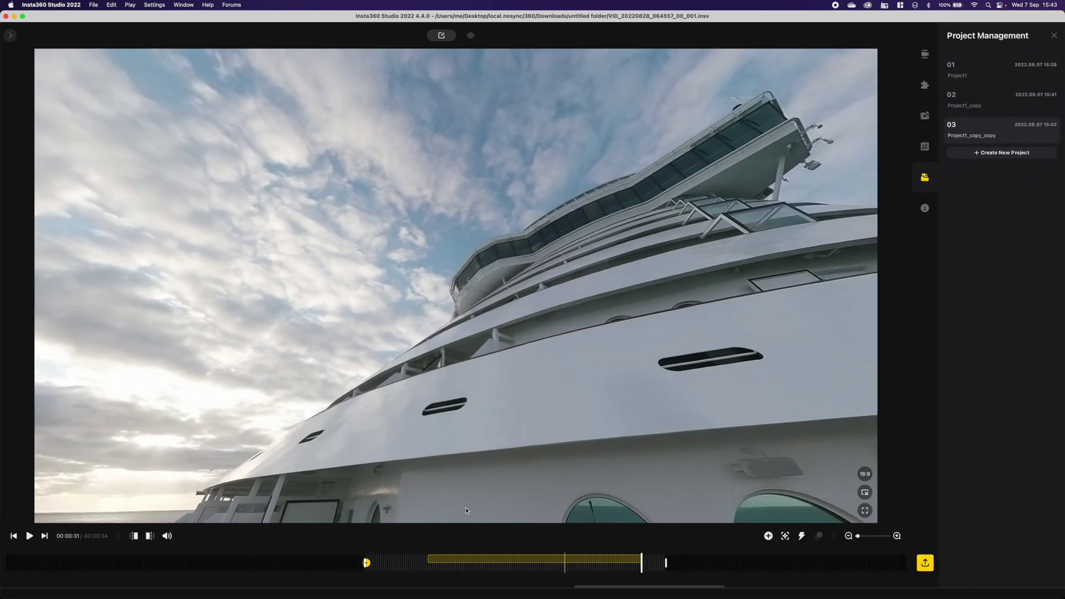
left_click(520, 562)
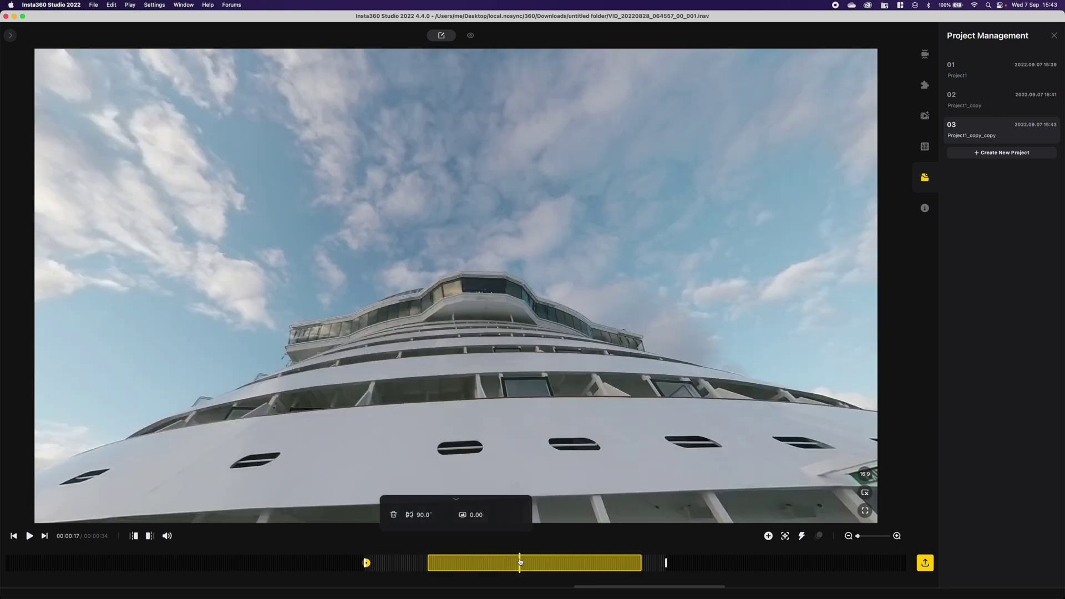
left_click(390, 562)
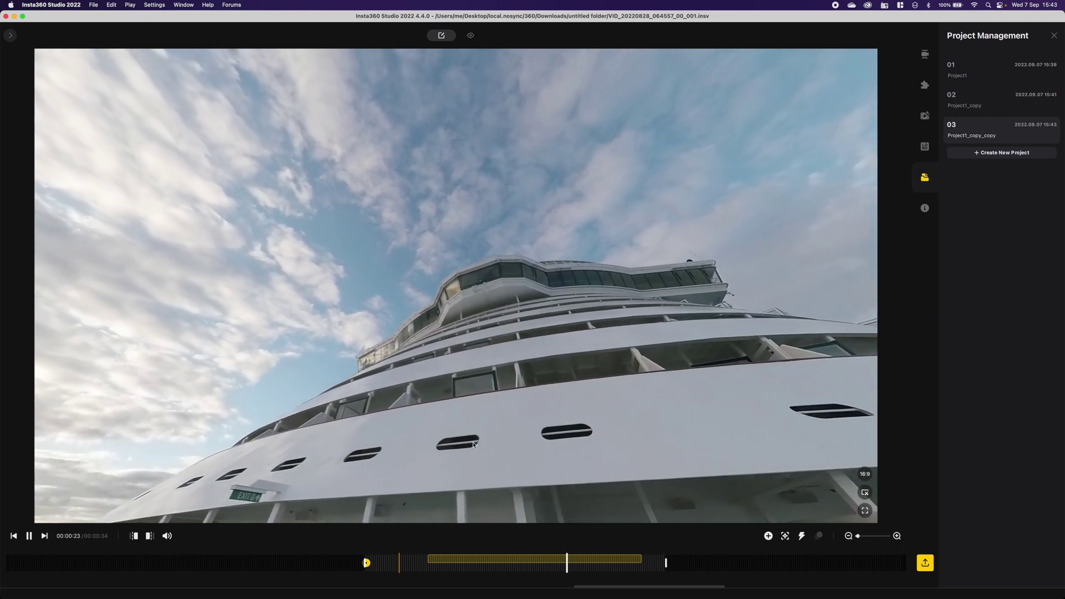
key("space")
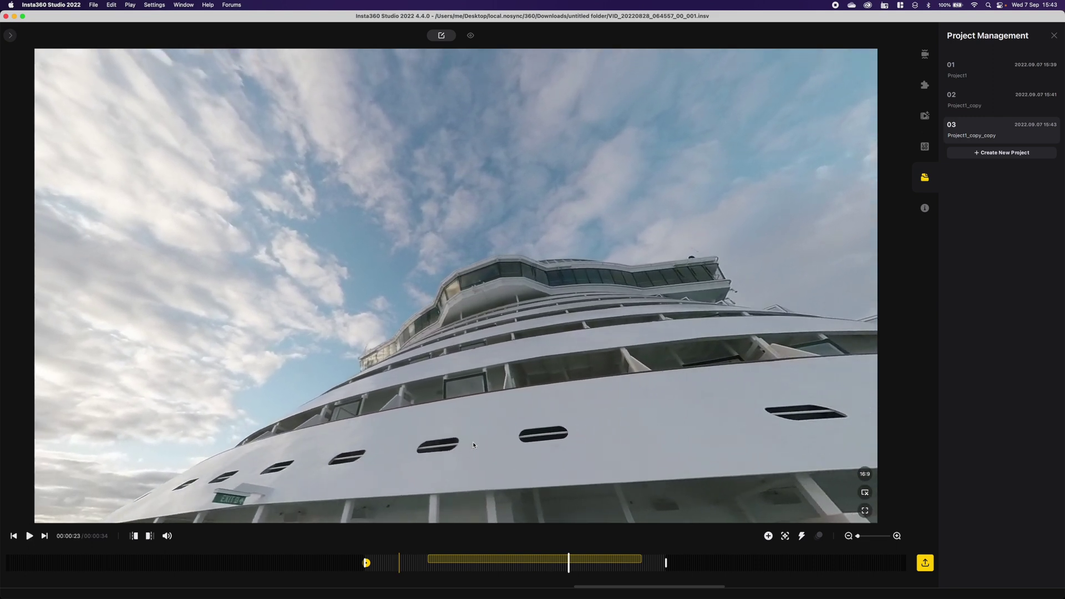
Reset the opening keyframe, tilt it to about 14.5° toward sky and sea, and preview later frames.
left_click(367, 563)
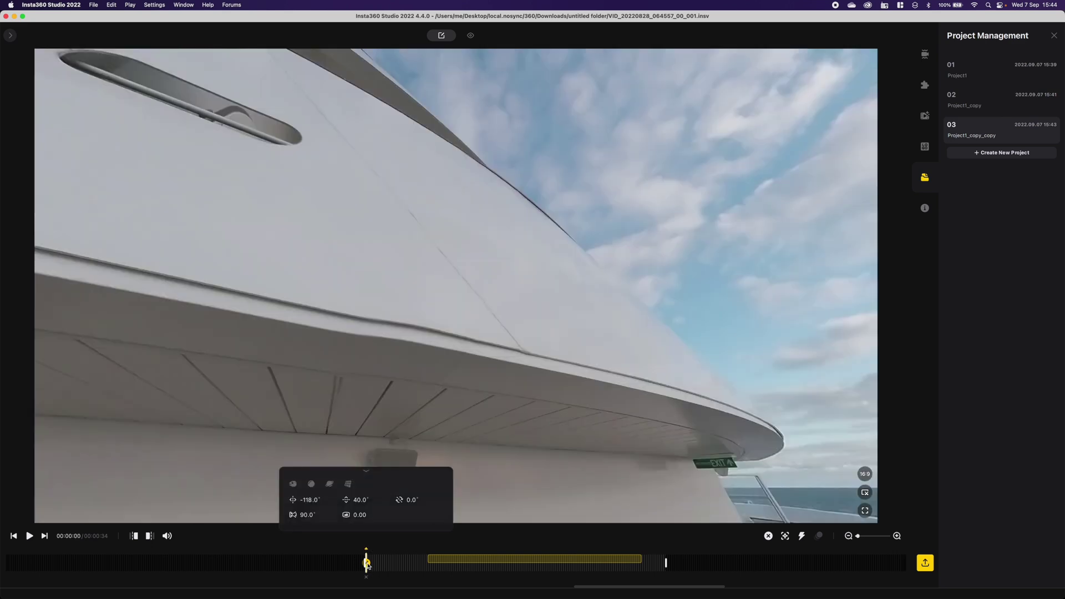
left_click(293, 485)
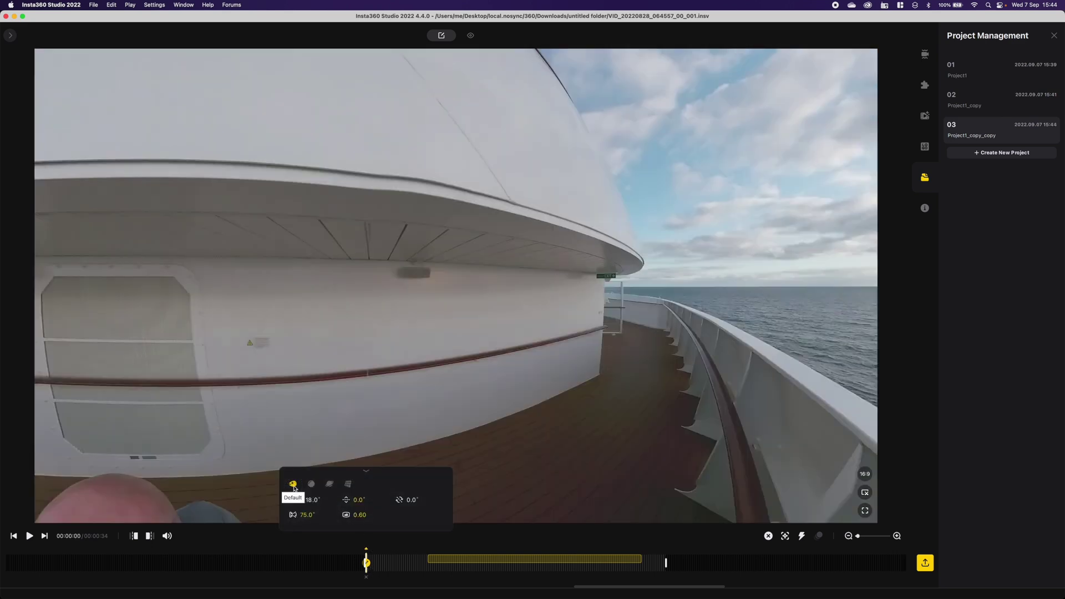
left_click_drag(514, 379, 430, 410)
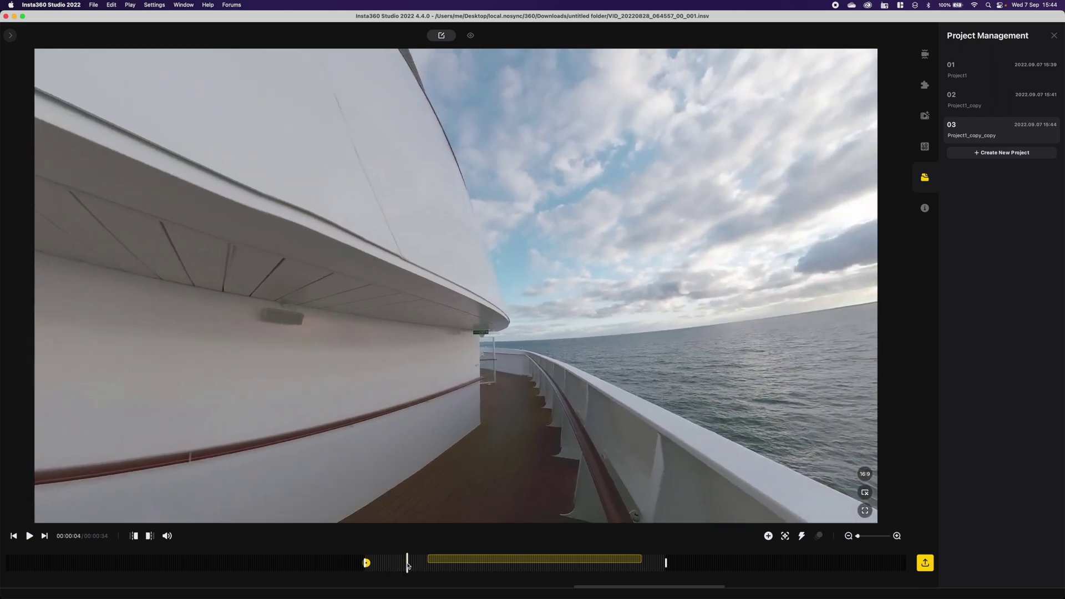
left_click(408, 564)
left_click_drag(410, 564, 635, 557)
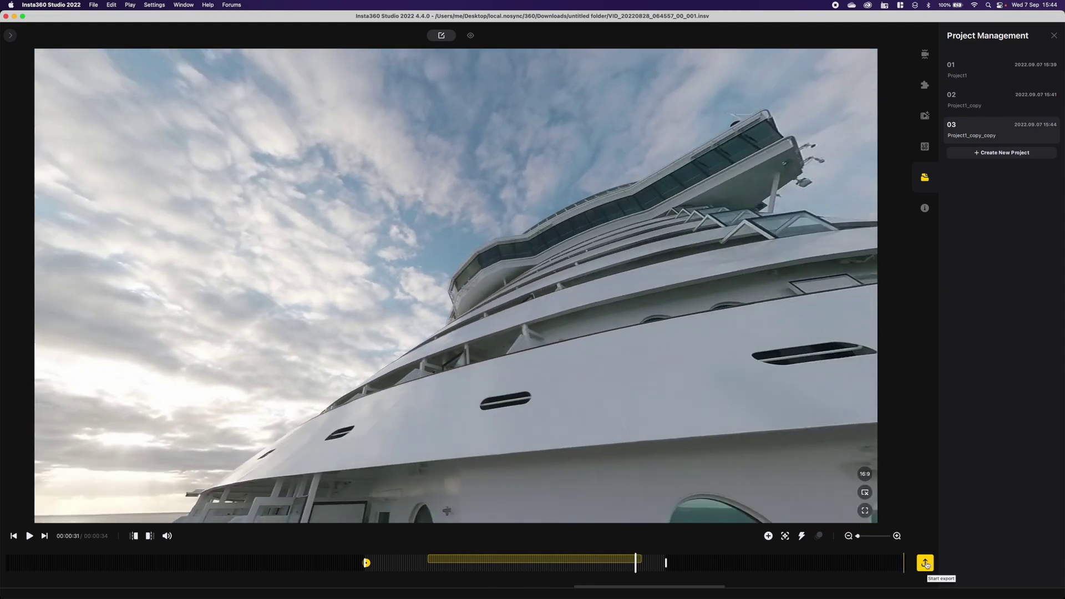
Export the reframed clip as bridge.mp4 at 3840×2160.
left_click(925, 563)
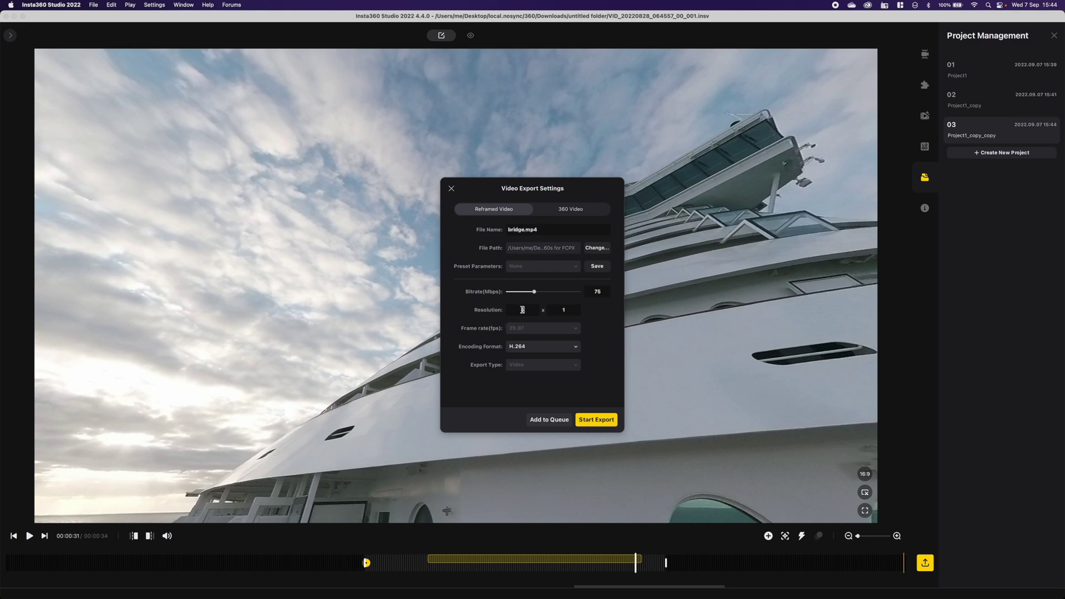
left_click(608, 421)
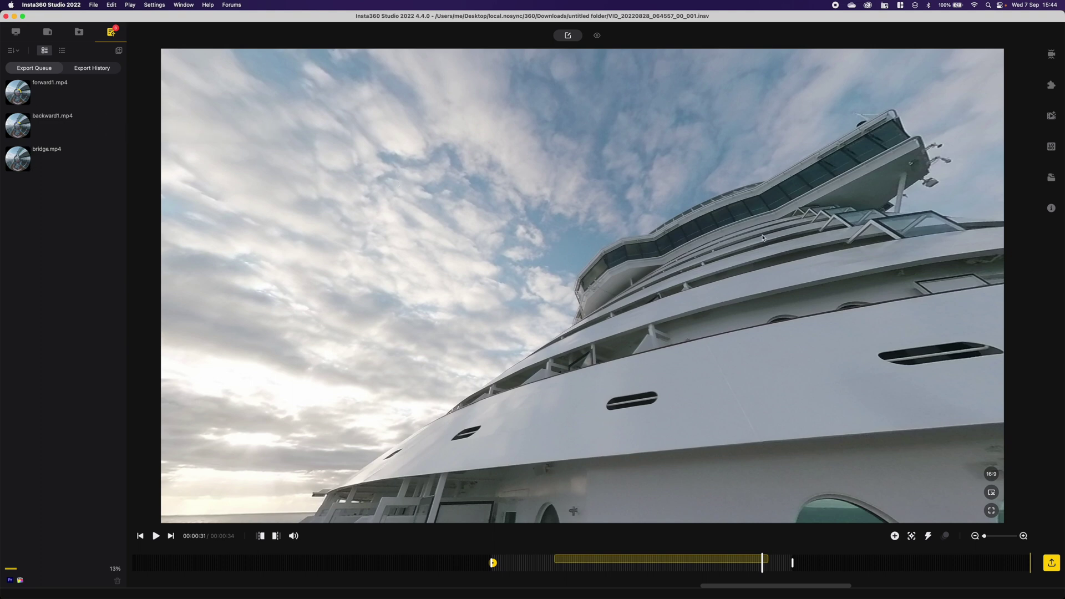
Create the fourth project copy, Project1_copy_copy_copy, and zoom in on its timeline.
left_click(1050, 180)
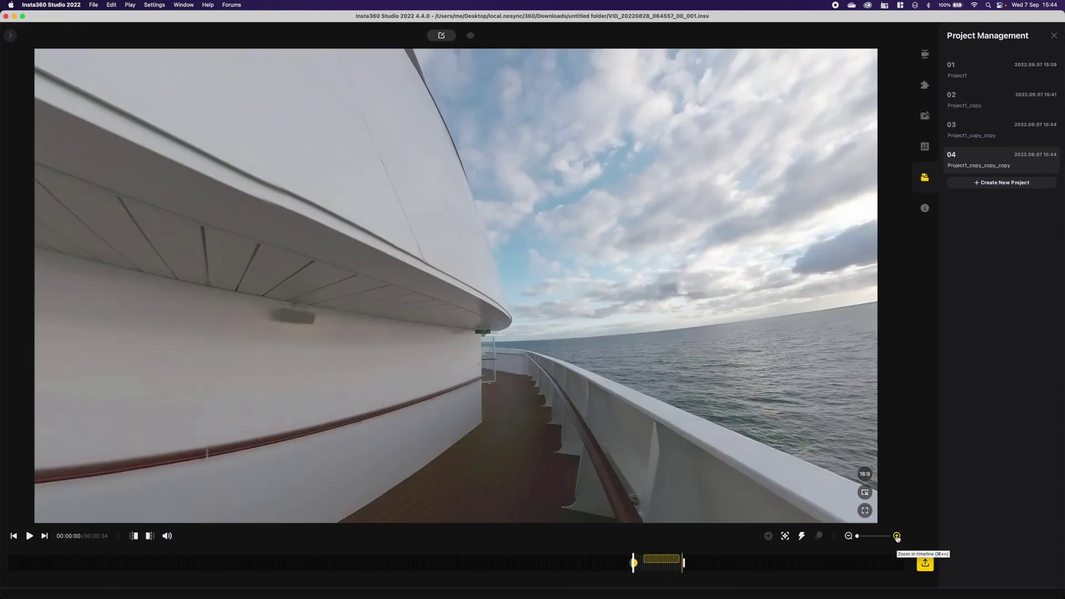
left_click(897, 536)
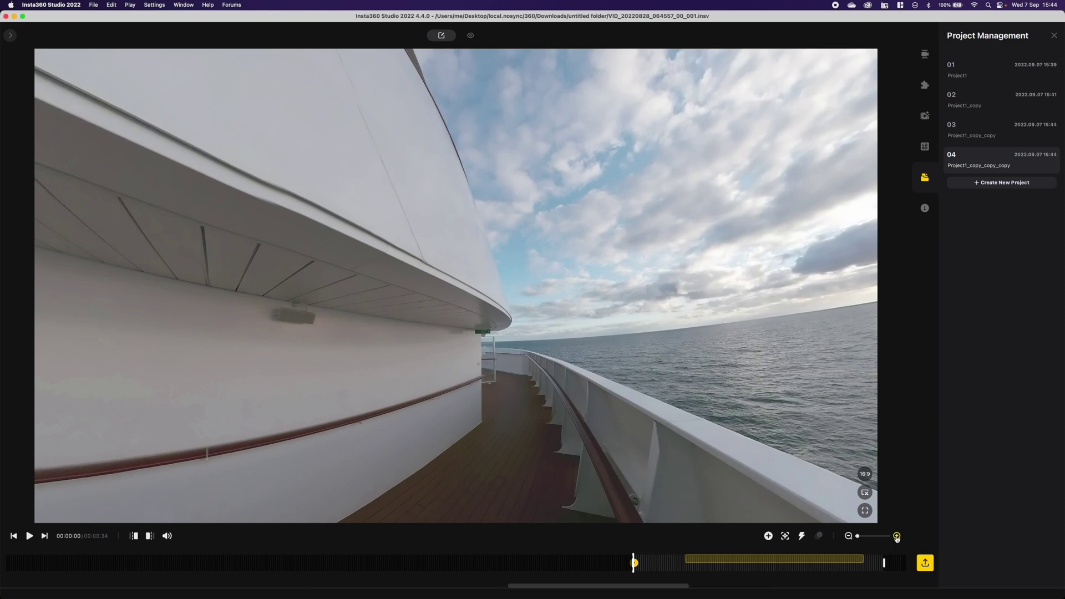
left_click_drag(579, 586, 626, 589)
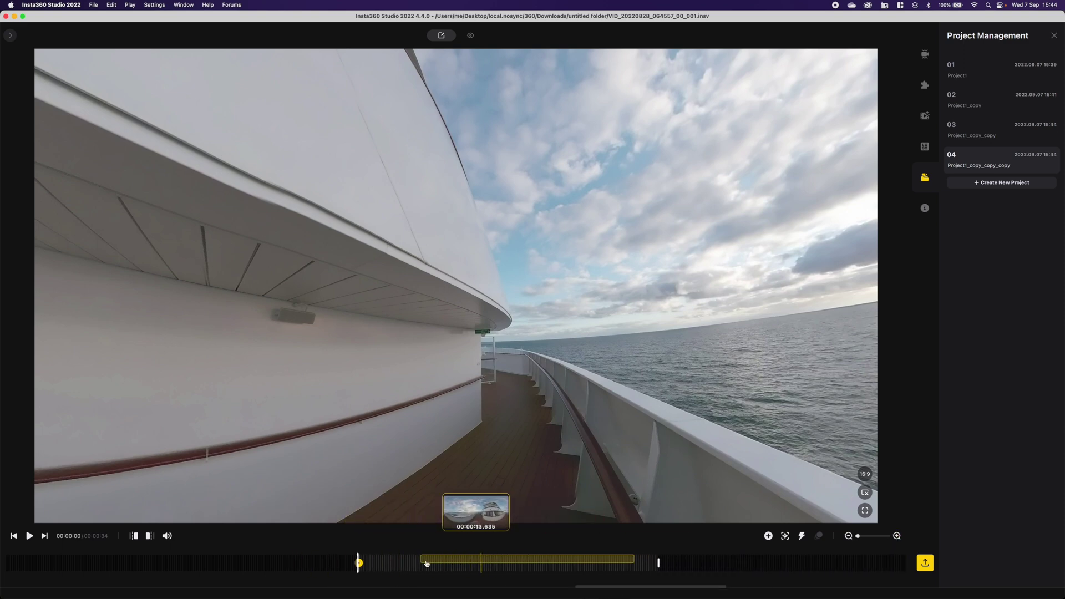
Delete the keyframe transition and level the opening keyframe to 0.0° tilt with the Default view.
left_click_drag(394, 563, 474, 562)
left_click(471, 562)
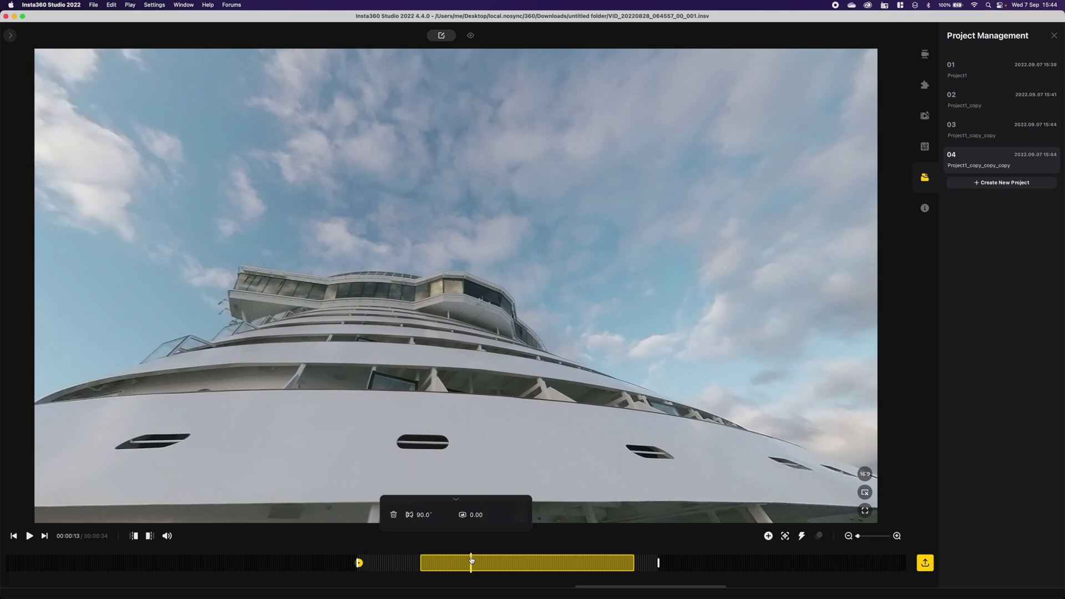
key("Delete")
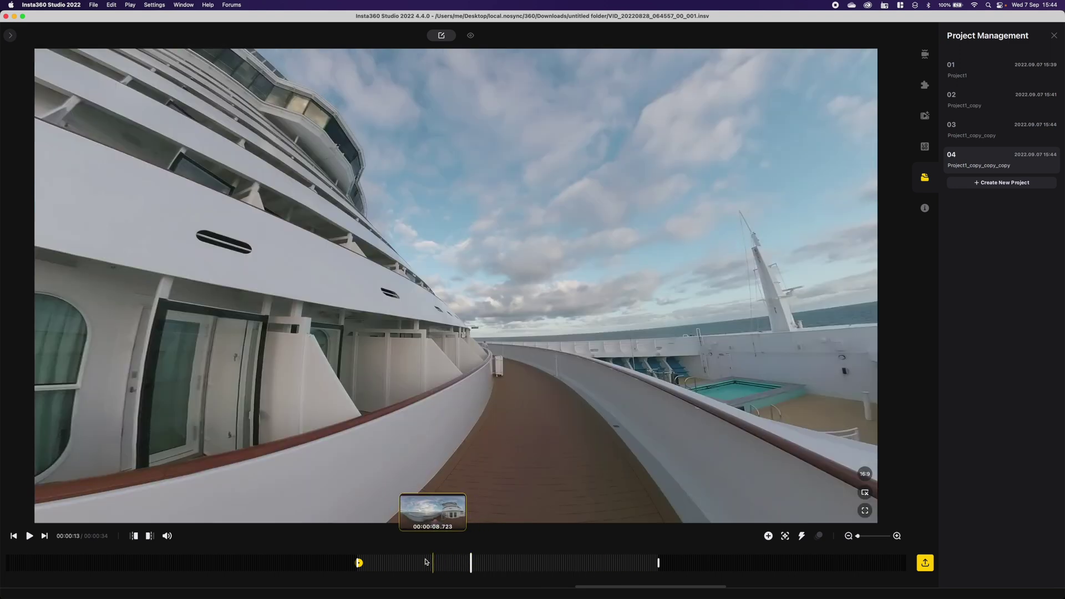
left_click(360, 563)
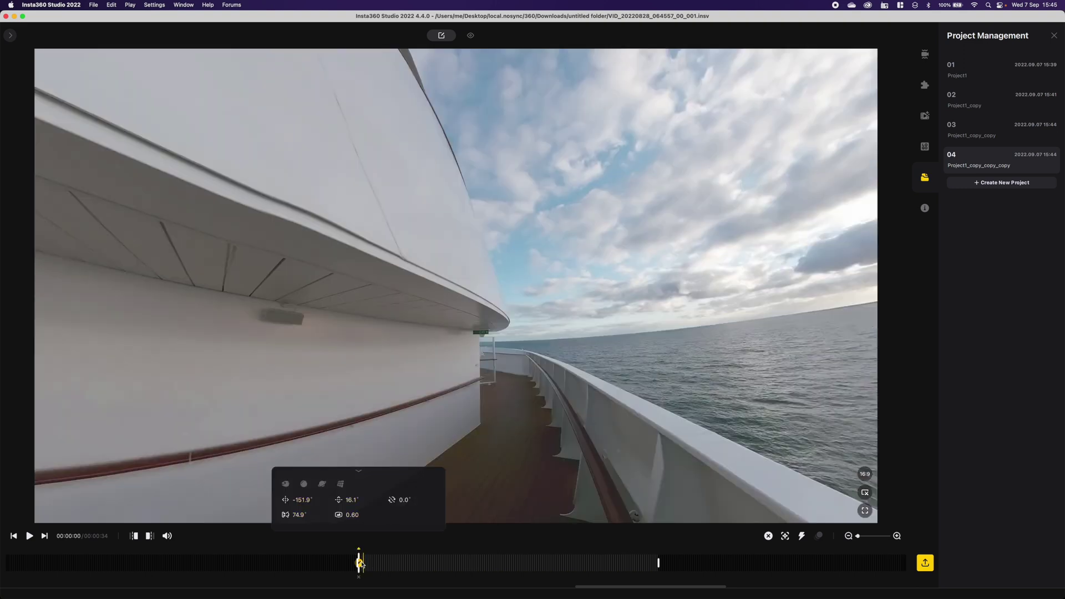
left_click(286, 485)
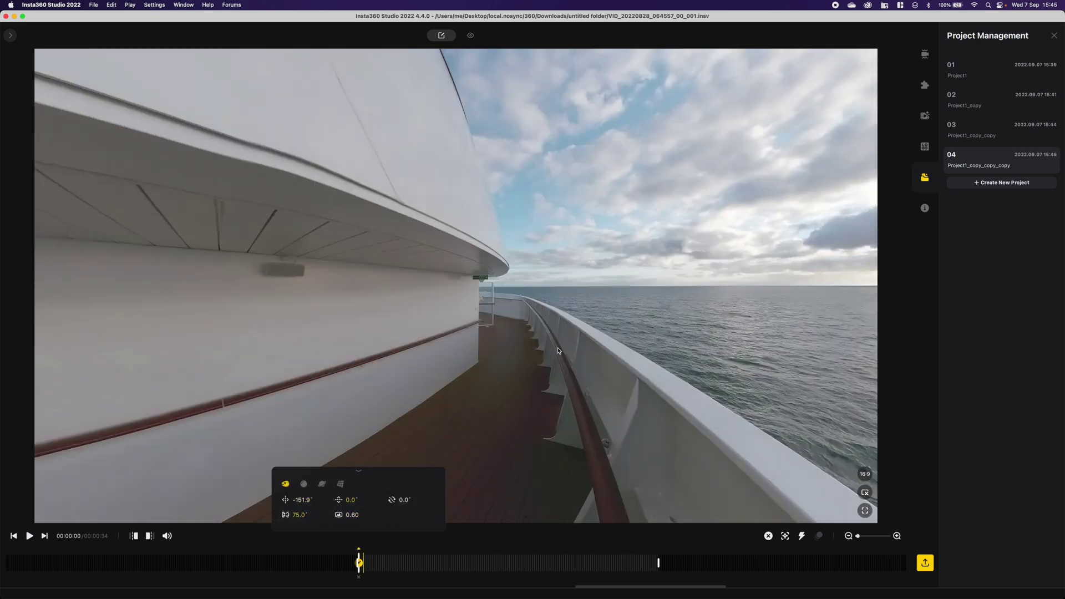
At 00:00:02, box the ship's mast with Deep Track and track it to about 00:00:27.
left_click(369, 563)
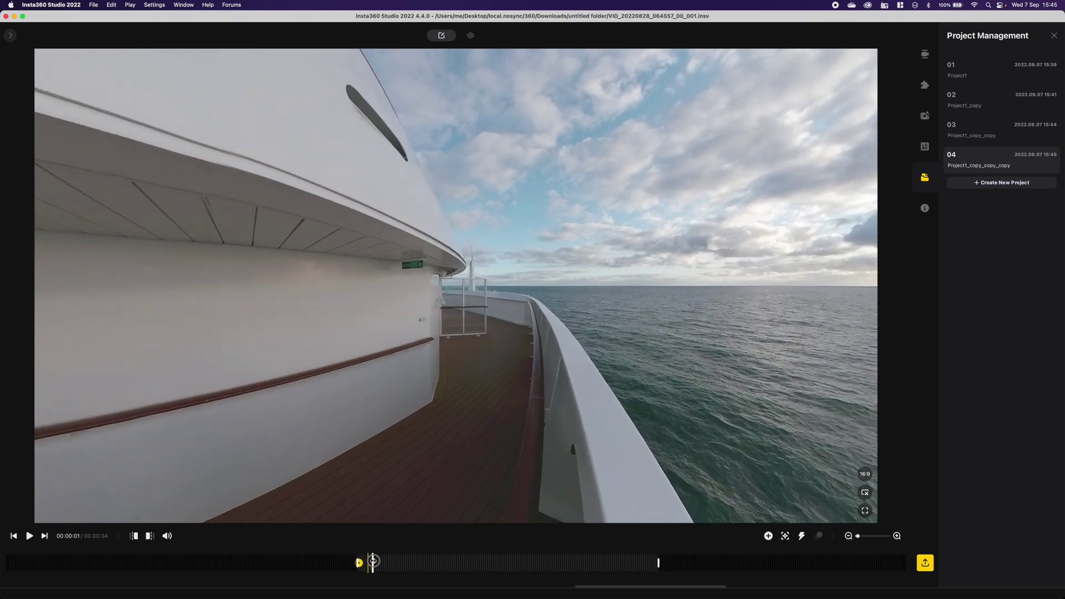
left_click_drag(370, 562, 405, 562)
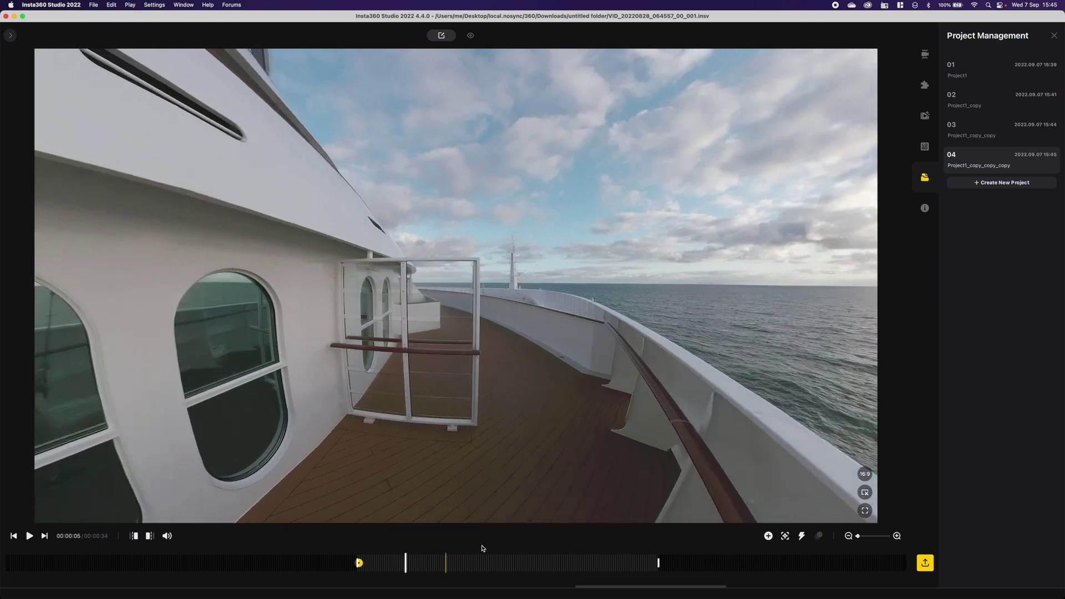
left_click(786, 536)
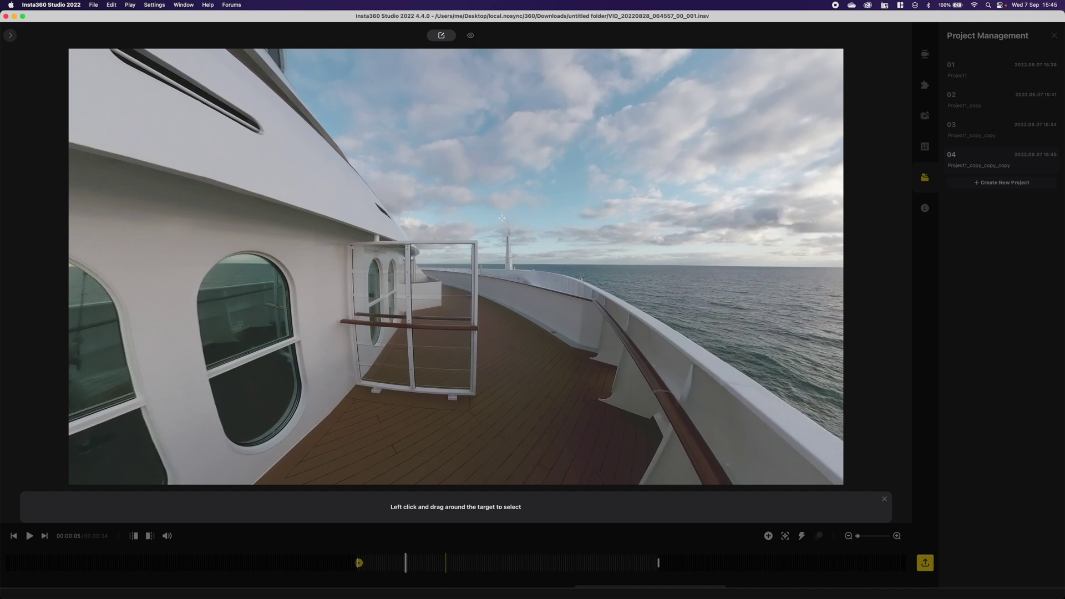
left_click_drag(502, 218, 504, 259)
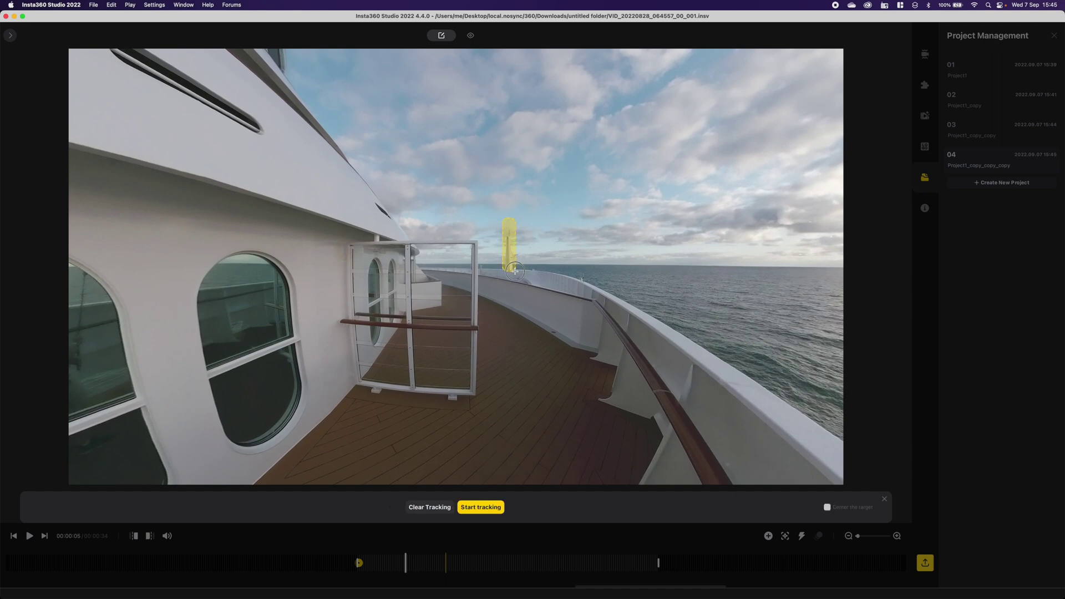
left_click(481, 507)
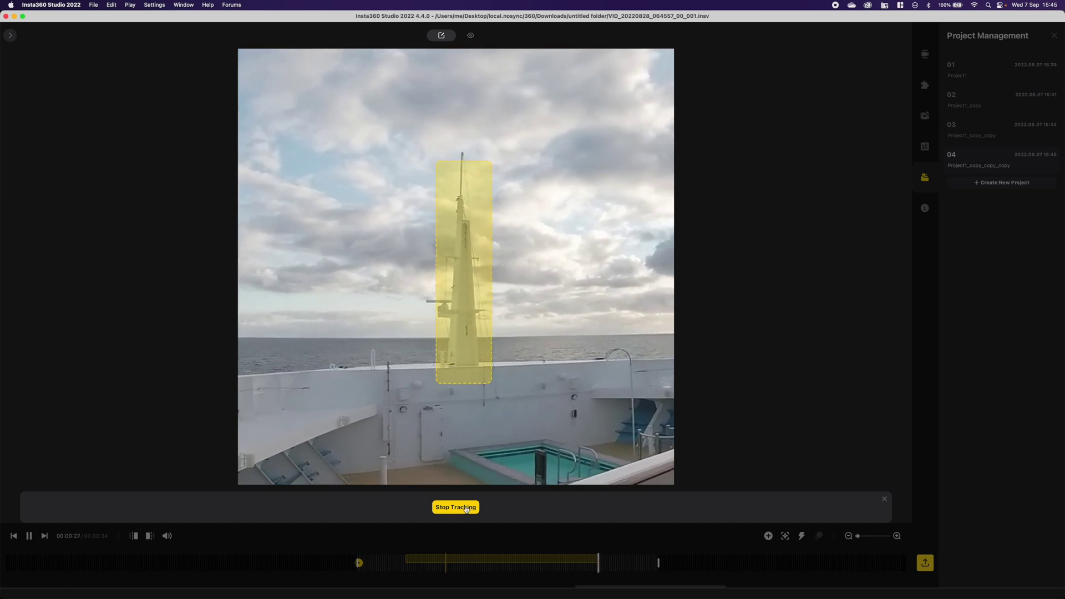
Stop tracking the mast and scrub through the clip's start to check the view.
left_click(466, 508)
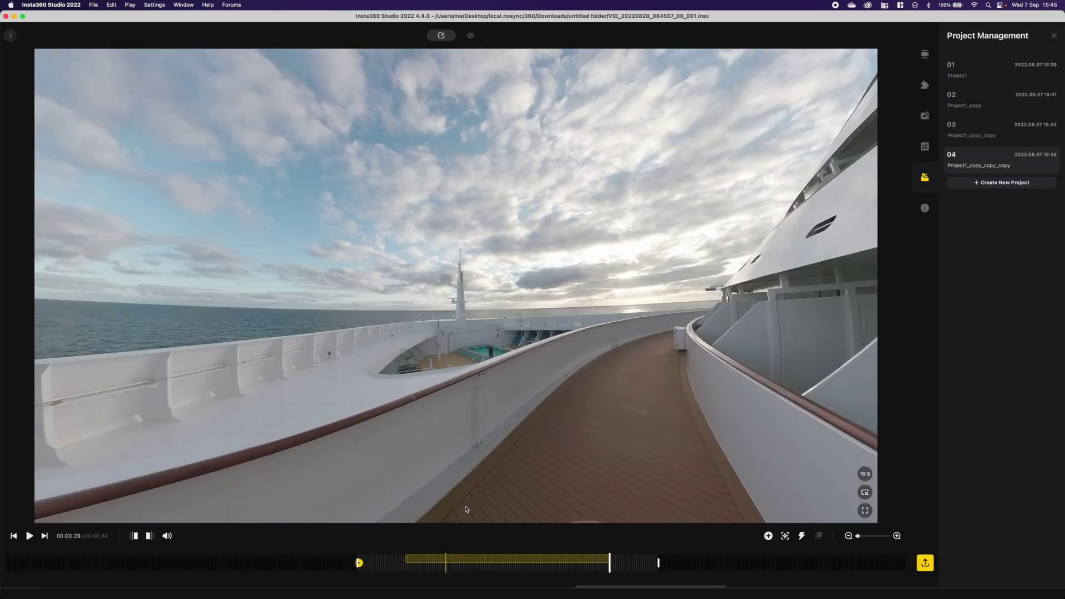
left_click(378, 561)
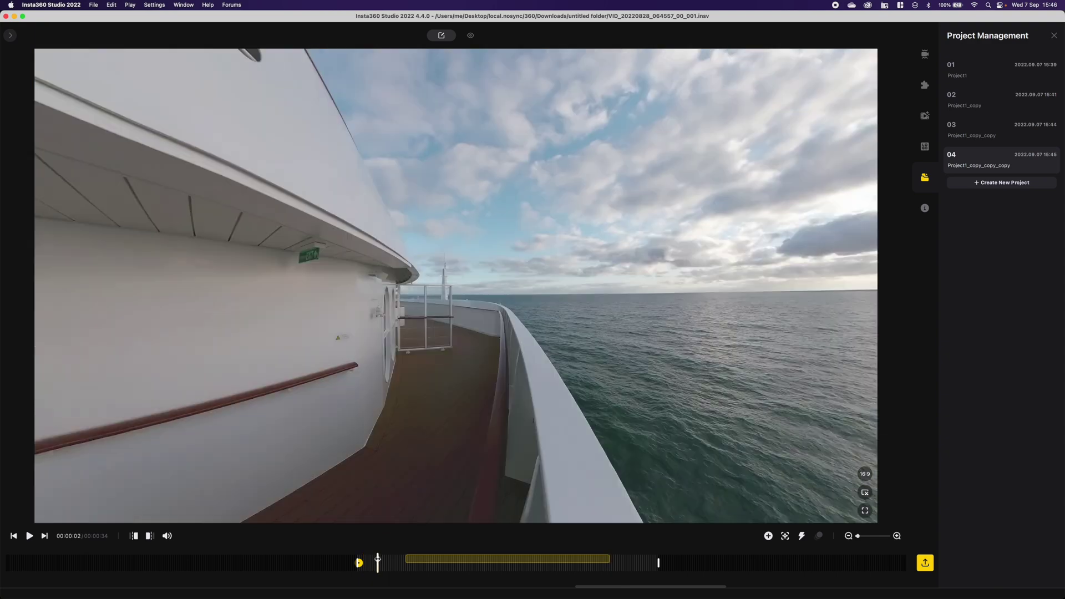
left_click_drag(383, 562, 627, 552)
Export the clip as flagpole1.mp4 at 3840×2160.
left_click(925, 564)
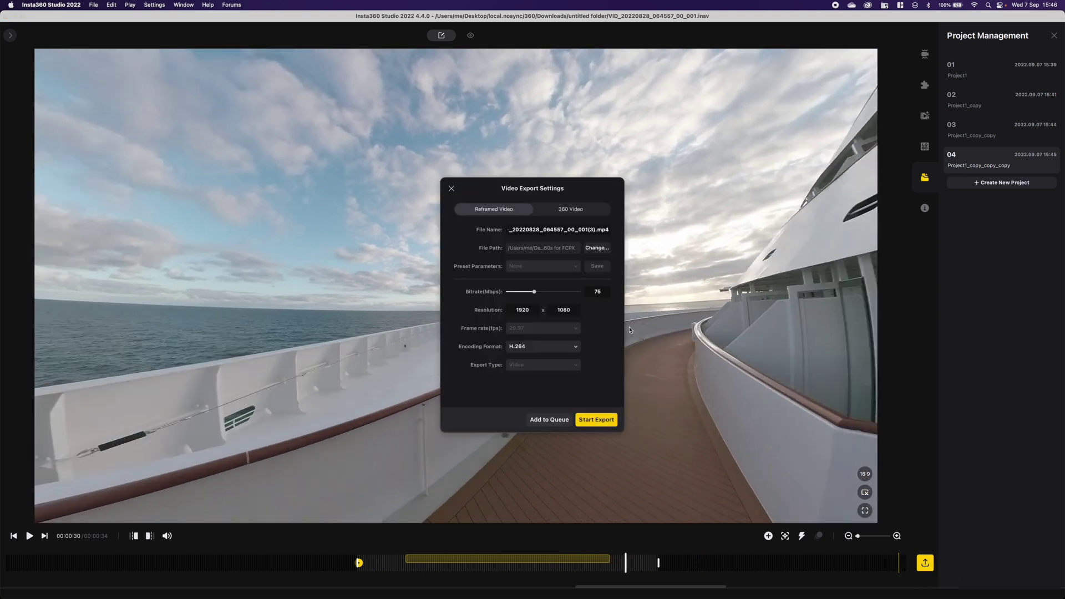
left_click(544, 229)
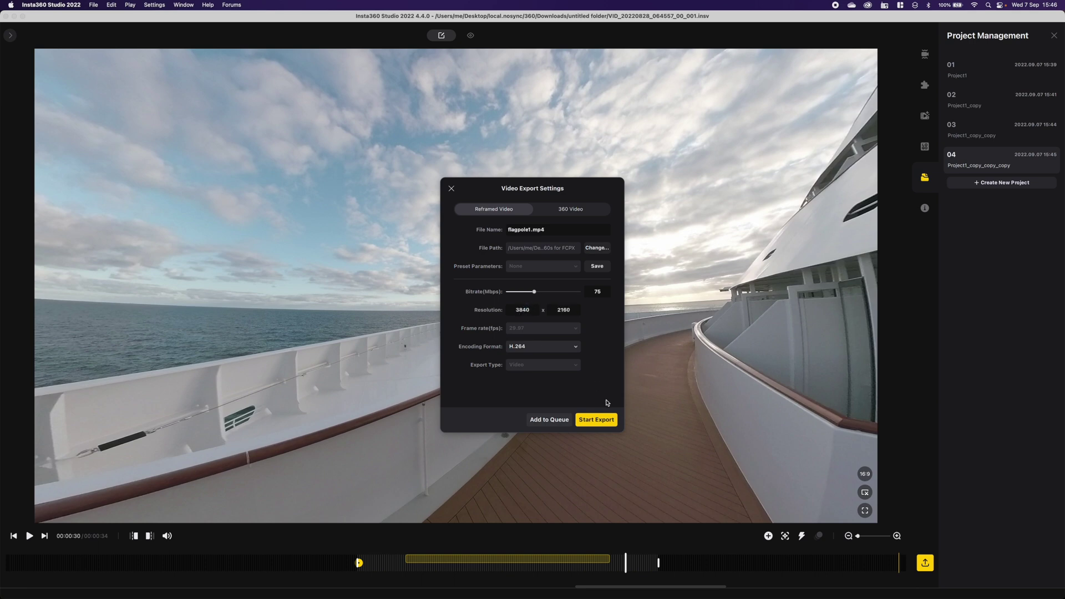
left_click(597, 420)
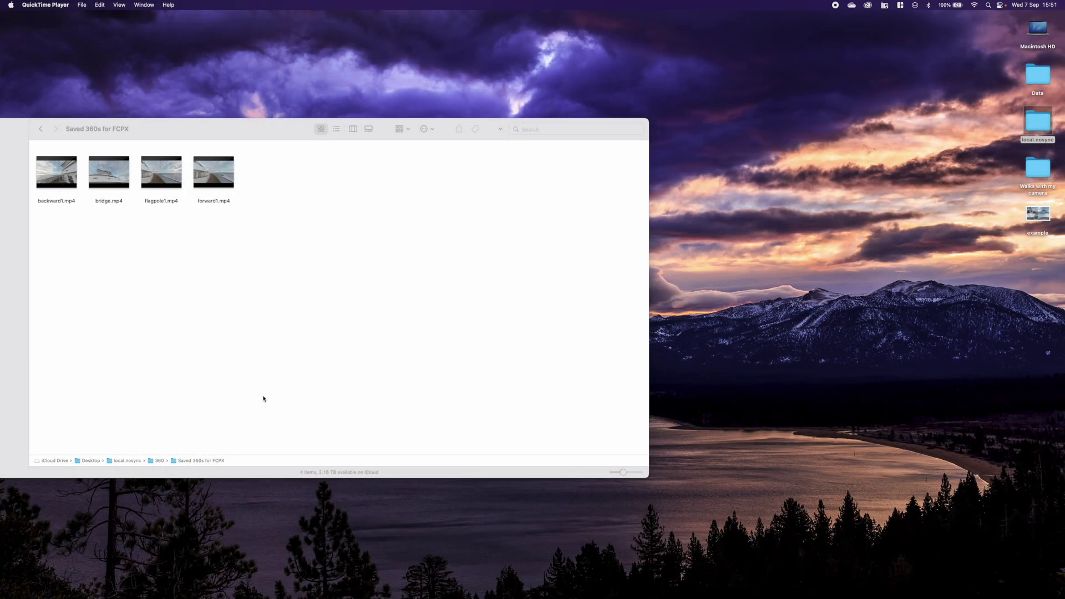
Quick Look backward1.mp4, checking it at 9 seconds.
left_click(70, 188)
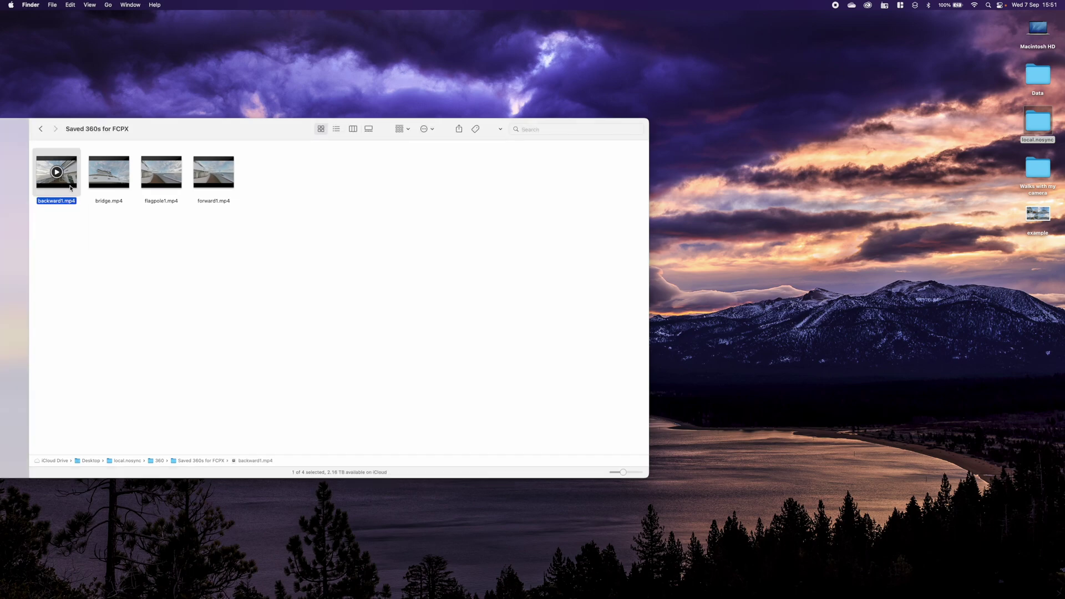
key("space")
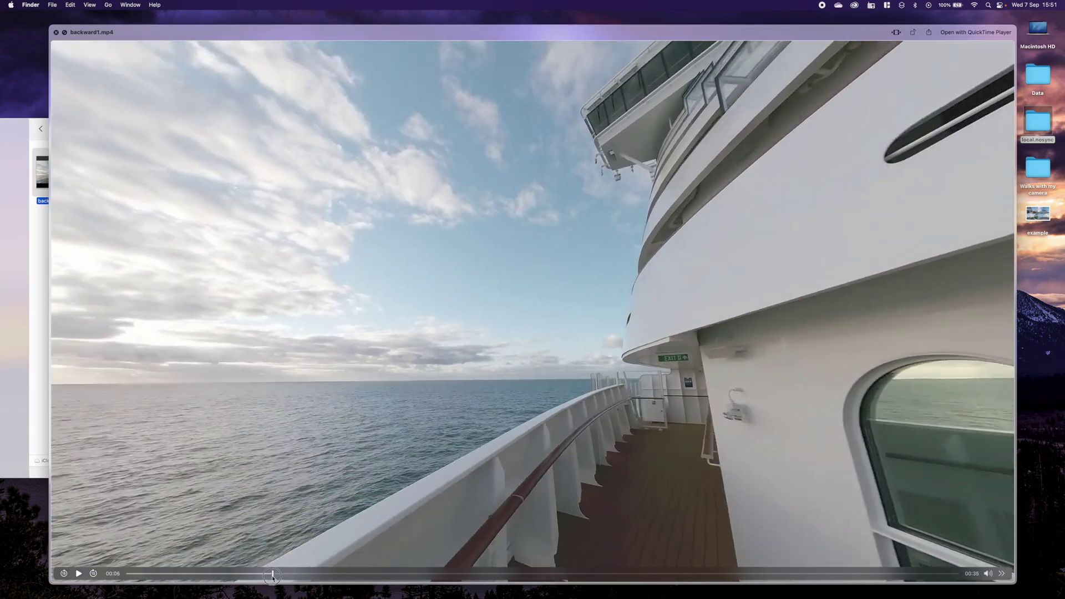
left_click(344, 582)
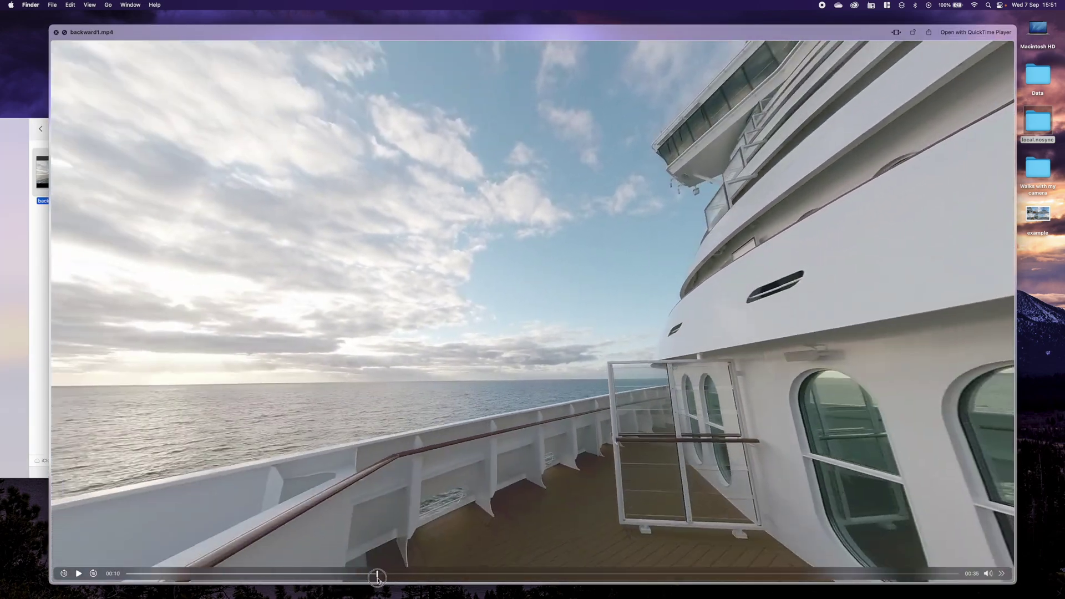
key("space")
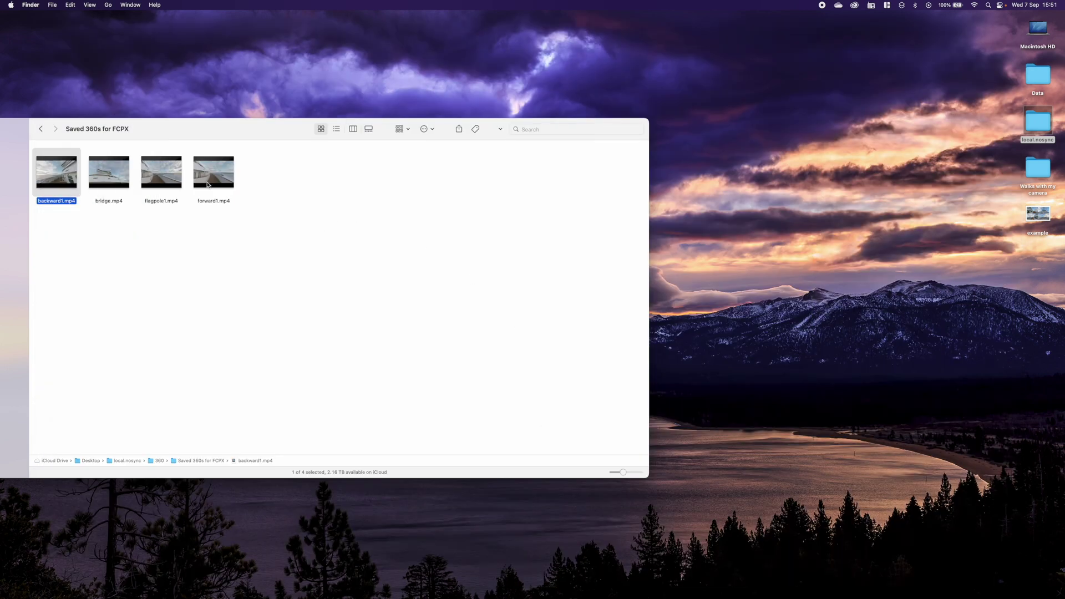
Quick Look forward1.mp4, scrubbing from 4 to 17 seconds.
left_click(203, 185)
key("space")
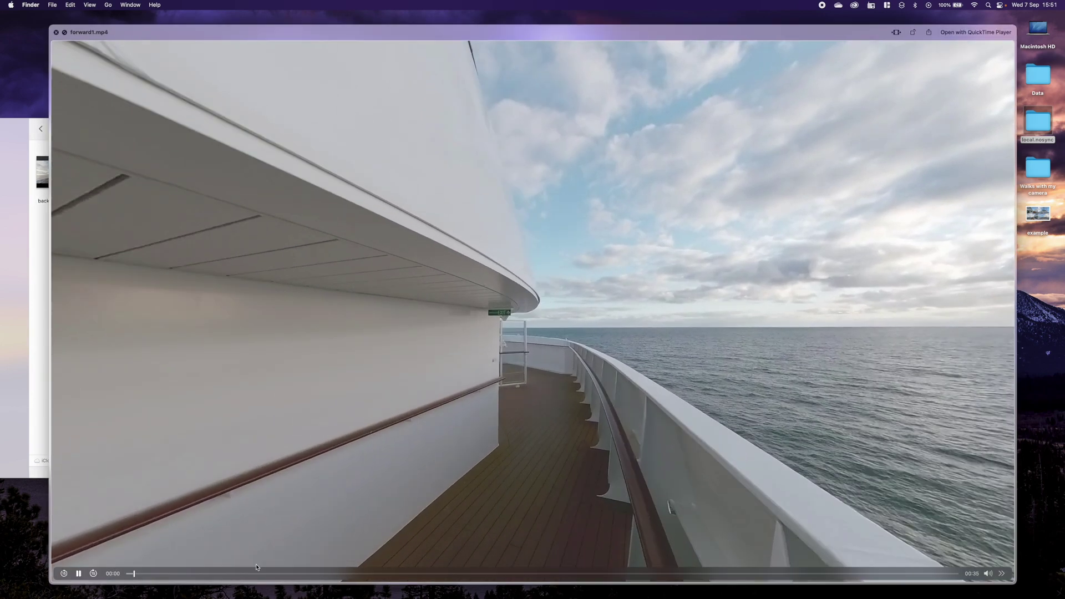
left_click(225, 572)
left_click_drag(225, 572, 549, 577)
key("space")
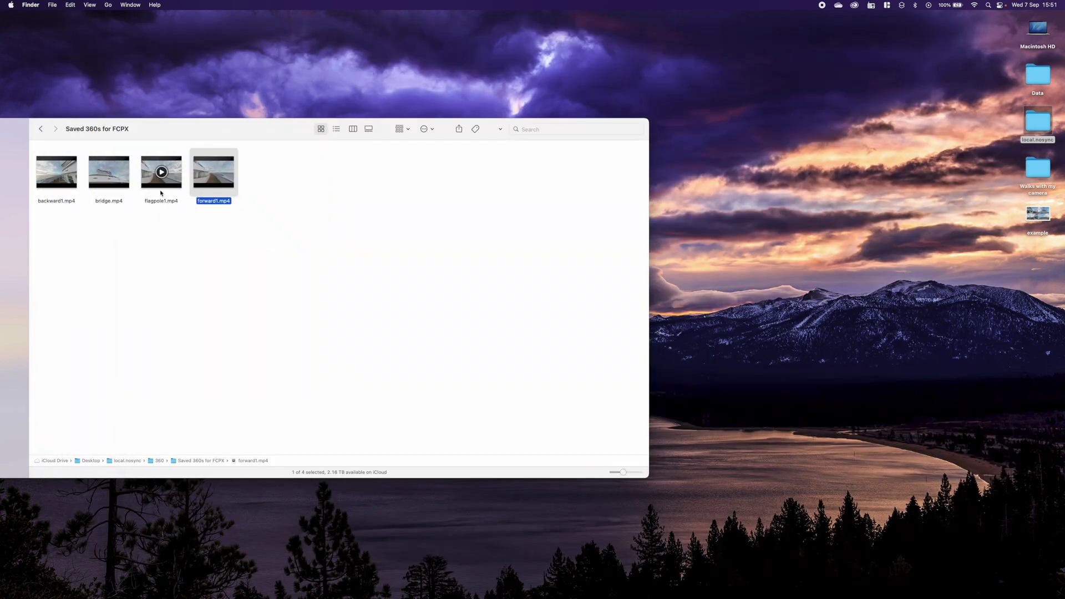
Preview bridge.mp4 past the bridge, then play flagpole1.mp4 to 10 seconds.
key("space")
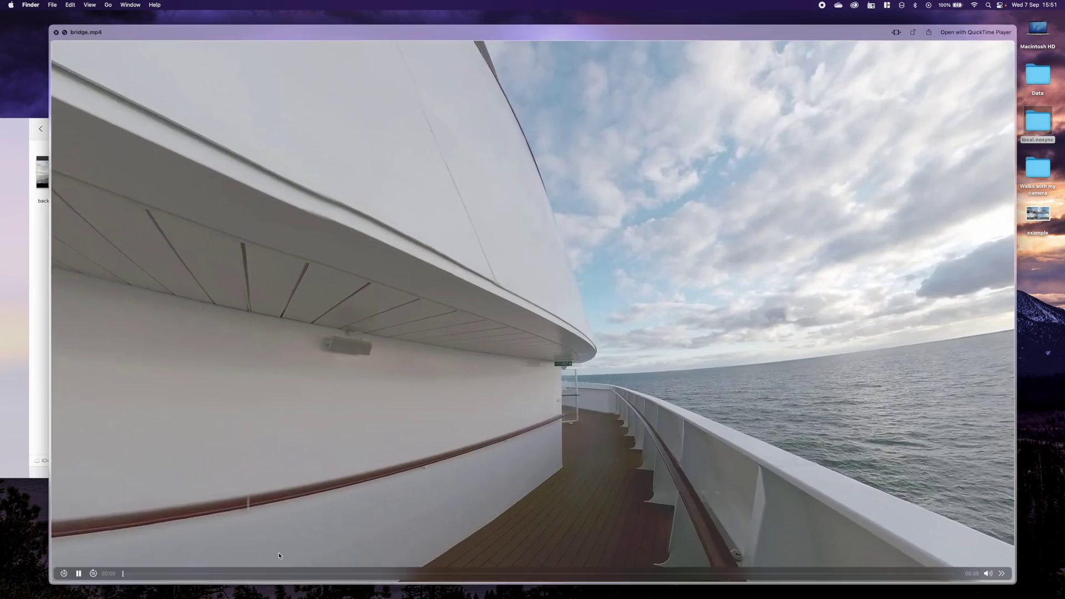
left_click(234, 573)
left_click_drag(234, 573, 709, 582)
key("space")
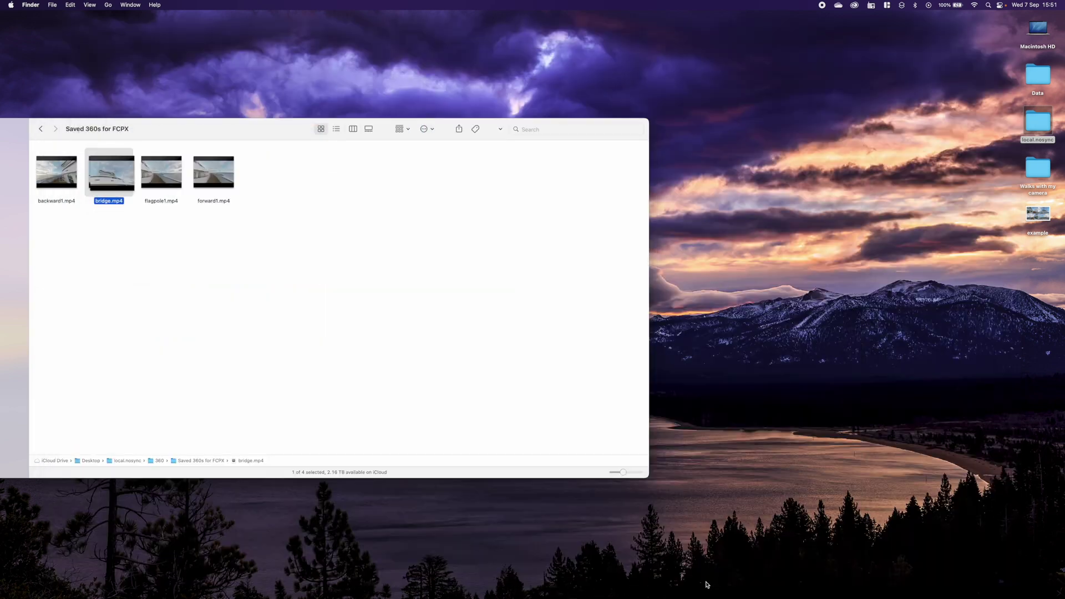
key("space")
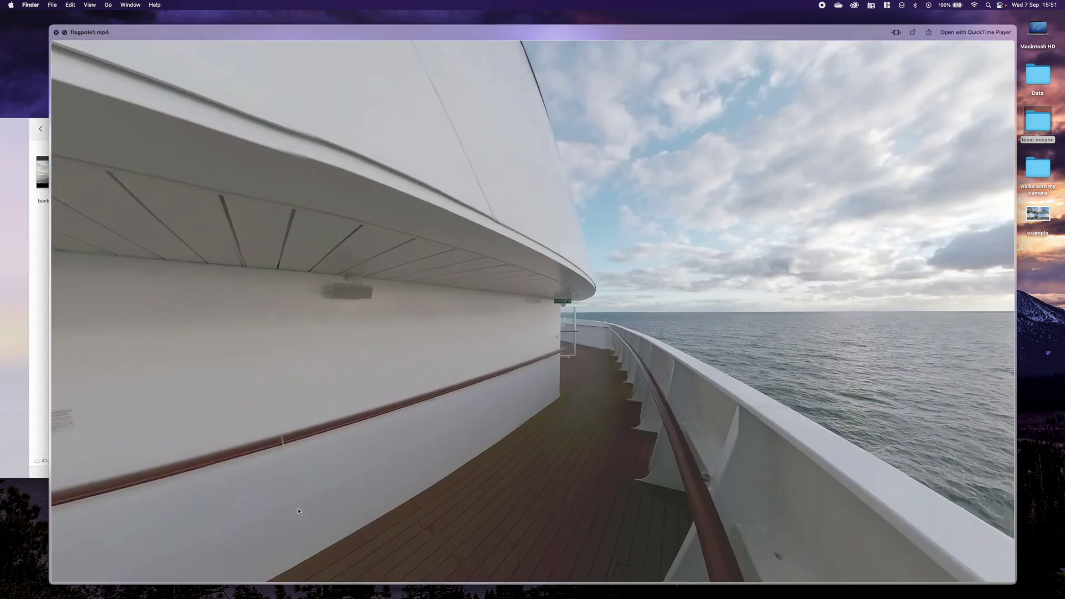
left_click_drag(211, 578, 561, 513)
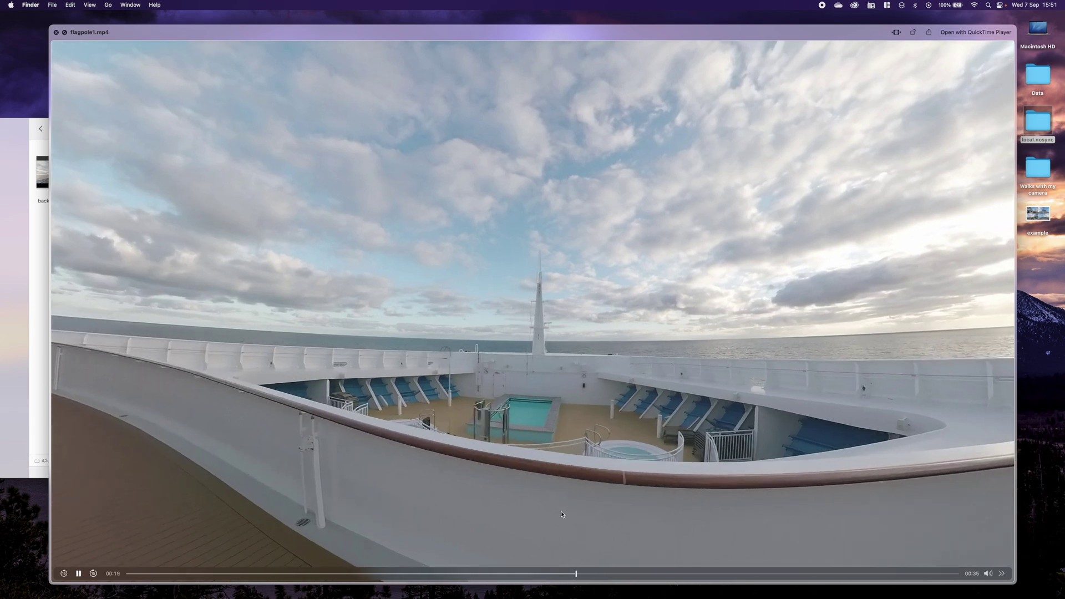